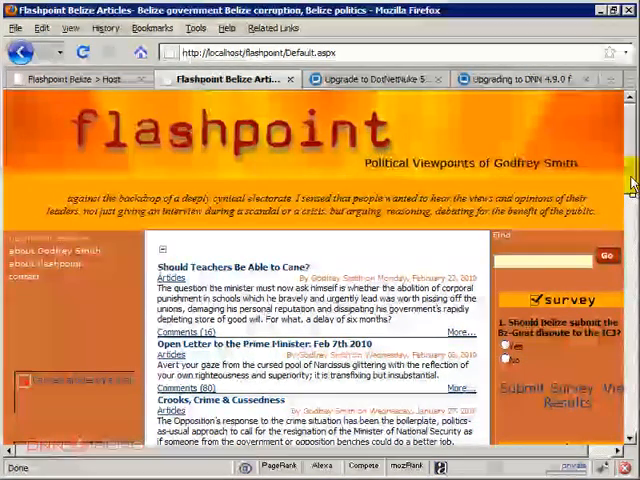
pyautogui.moveTo(630, 180); pyautogui.dragTo(630, 438)
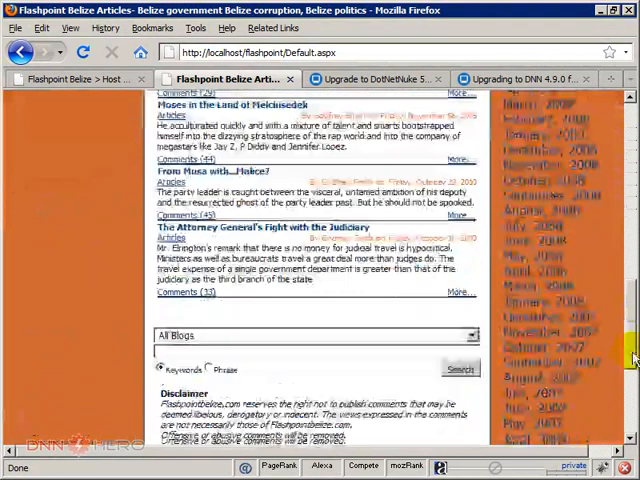
# Follow the Login link at the bottom of the Flashpoint articles page.
pyautogui.click(596, 432)
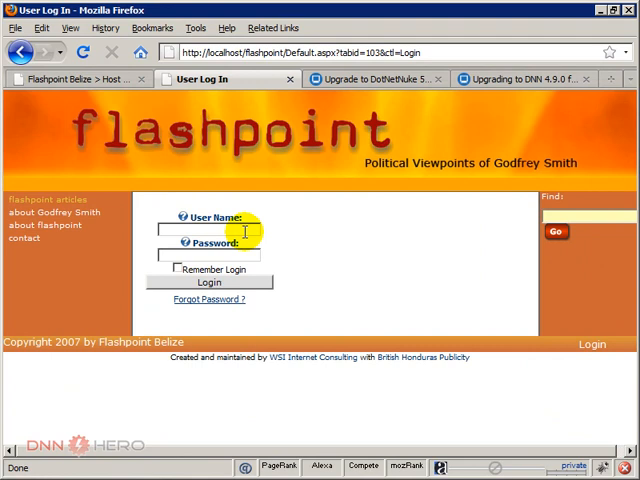
# Log in as host and highlight DotNetNuke version 04.04.01 in Host Settings.
pyautogui.click(245, 232)
pyautogui.write('host')
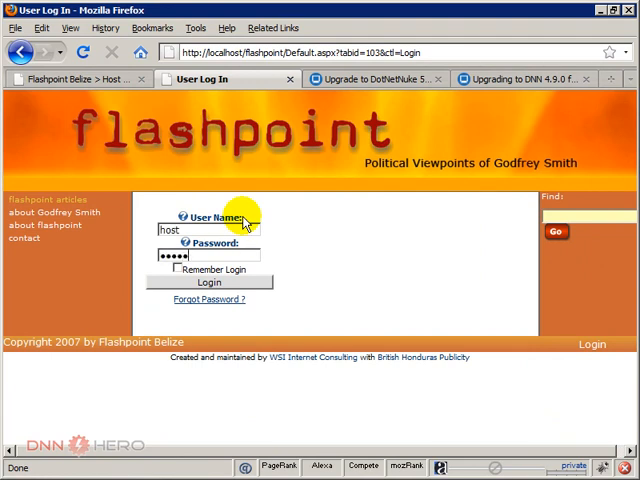
pyautogui.press('Return')
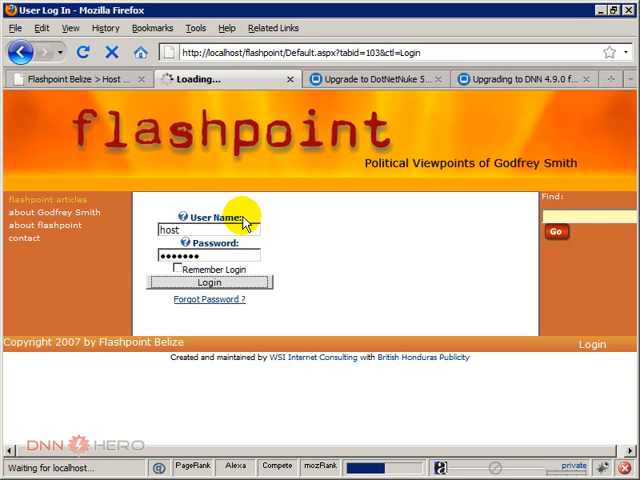
pyautogui.scroll(-1, 70, 354)
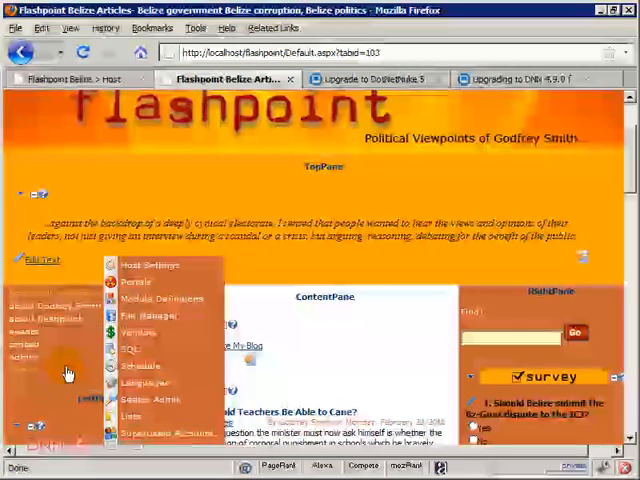
pyautogui.click(150, 265)
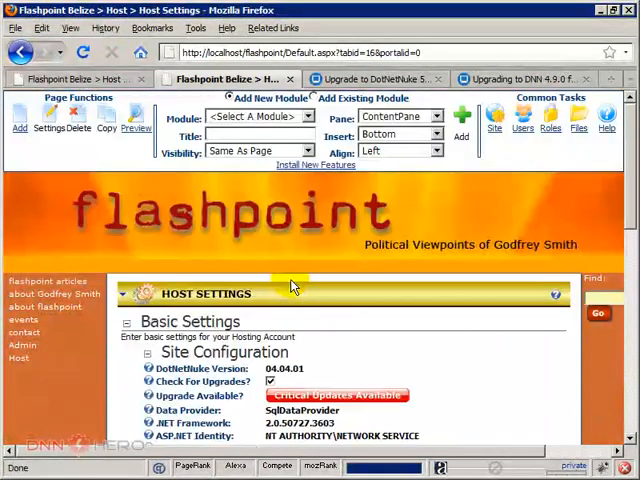
pyautogui.moveTo(305, 368); pyautogui.dragTo(266, 370)
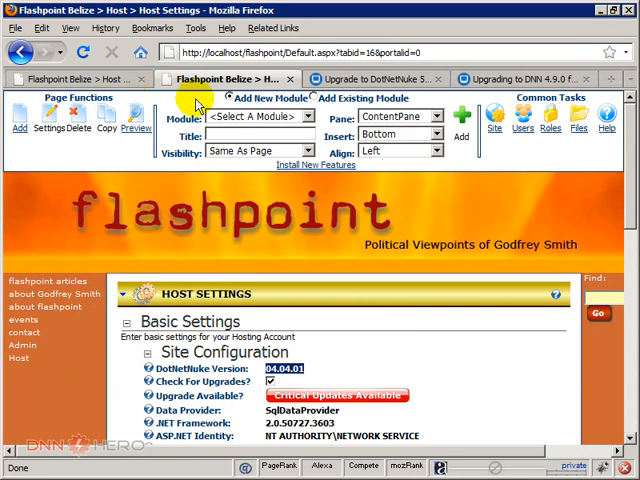
# Compare the 5.0.0 and 4.9.0 upgrade articles, highlighting the recommended 4.6.2 step and 5.0 target.
pyautogui.click(375, 79)
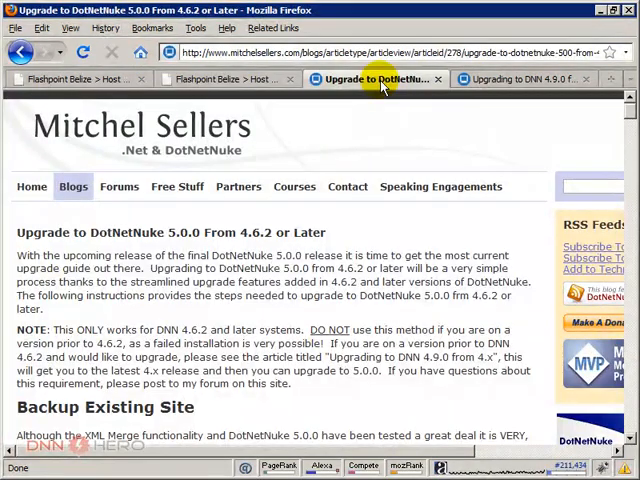
pyautogui.click(520, 79)
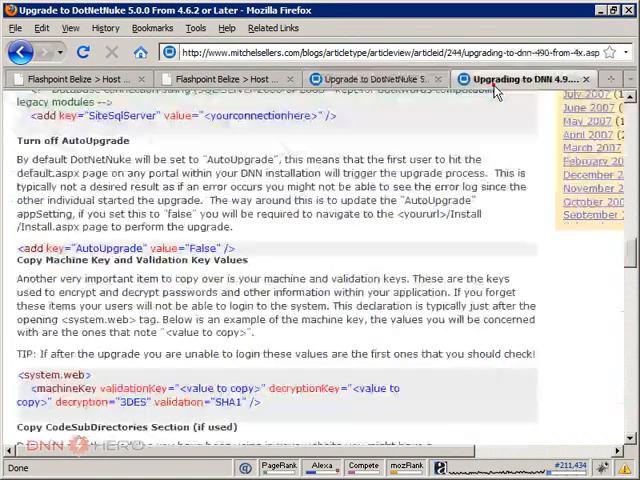
pyautogui.scroll(-5, 345, 322)
pyautogui.scroll(-4, 360, 317)
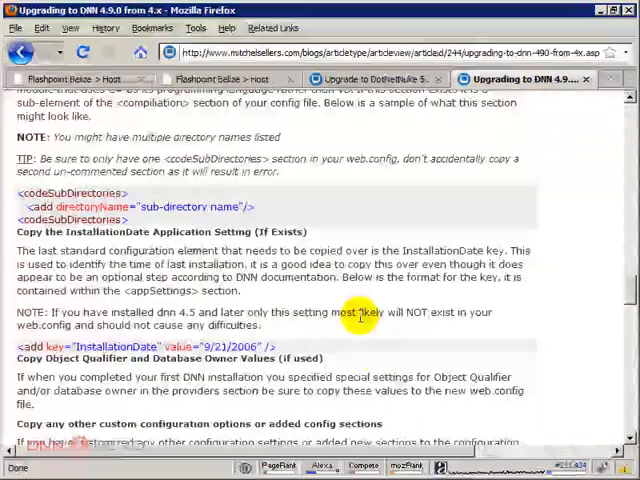
pyautogui.scroll(-2, 360, 317)
pyautogui.scroll(-5, 360, 317)
pyautogui.scroll(-3, 360, 320)
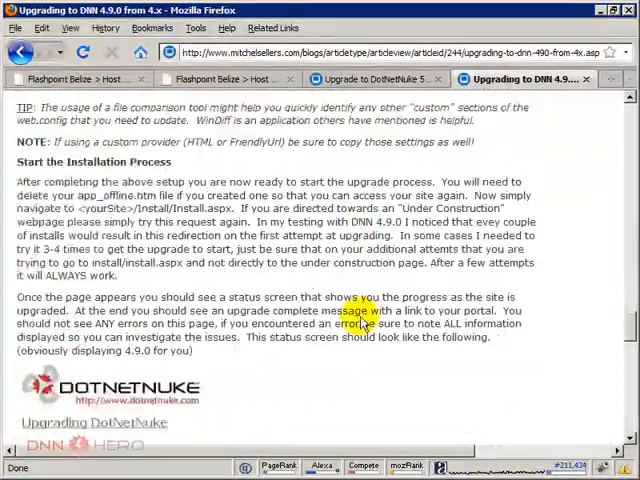
pyautogui.scroll(-2, 360, 322)
pyautogui.scroll(4, 360, 322)
pyautogui.scroll(-2, 360, 322)
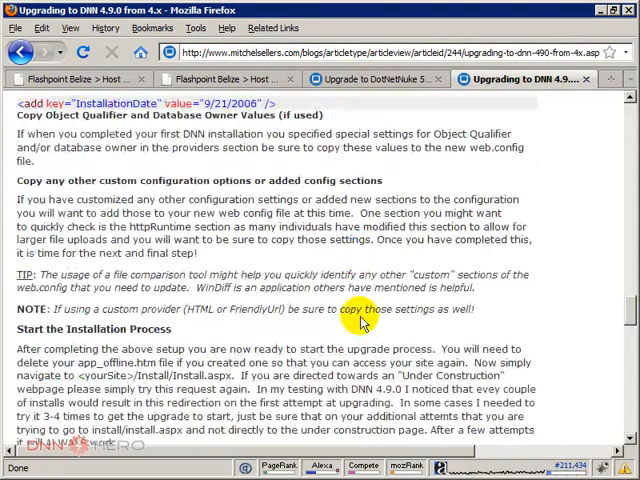
pyautogui.scroll(-6, 360, 322)
pyautogui.scroll(-5, 360, 322)
pyautogui.scroll(-3, 360, 322)
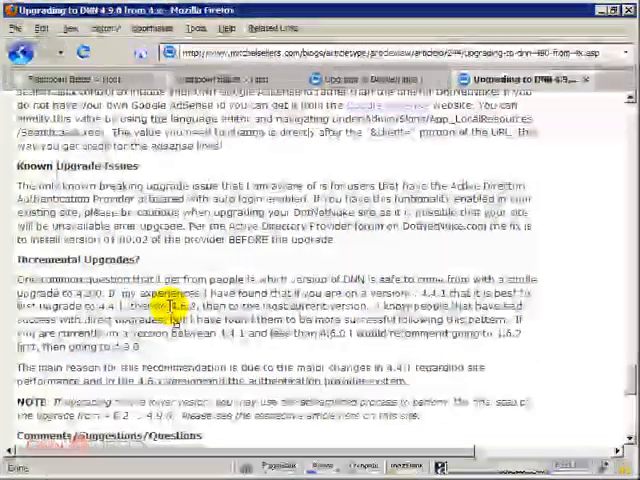
pyautogui.moveTo(172, 306); pyautogui.dragTo(196, 306)
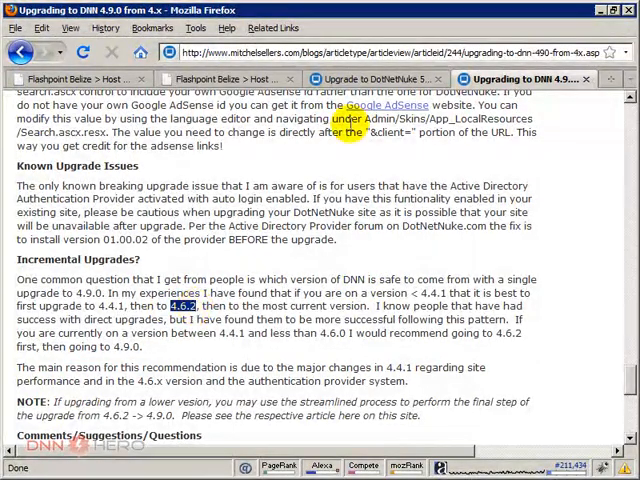
pyautogui.click(375, 79)
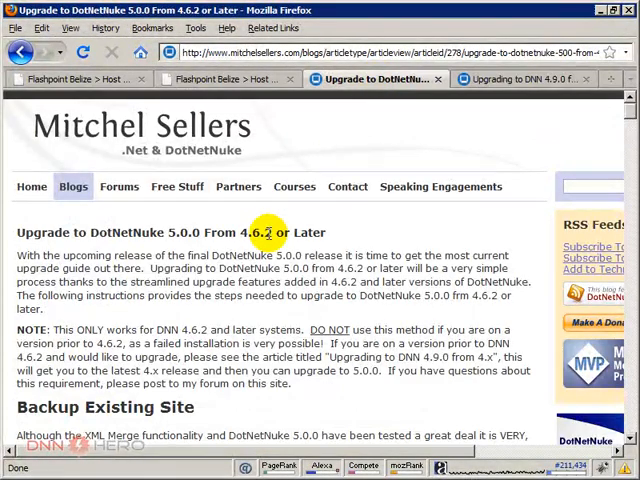
pyautogui.moveTo(272, 232); pyautogui.dragTo(240, 232)
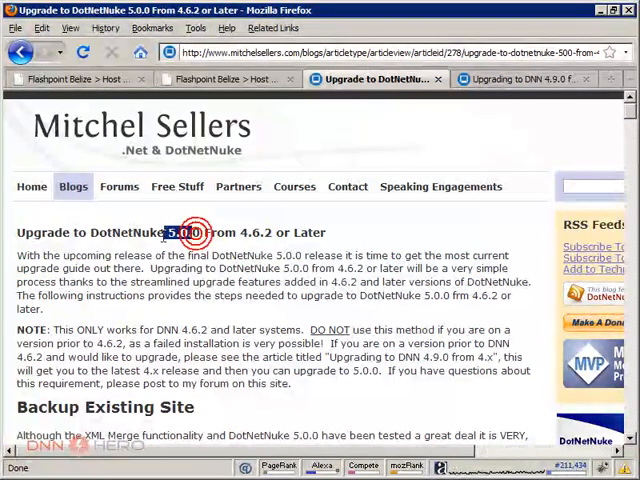
pyautogui.moveTo(166, 232); pyautogui.dragTo(190, 232)
pyautogui.click(517, 79)
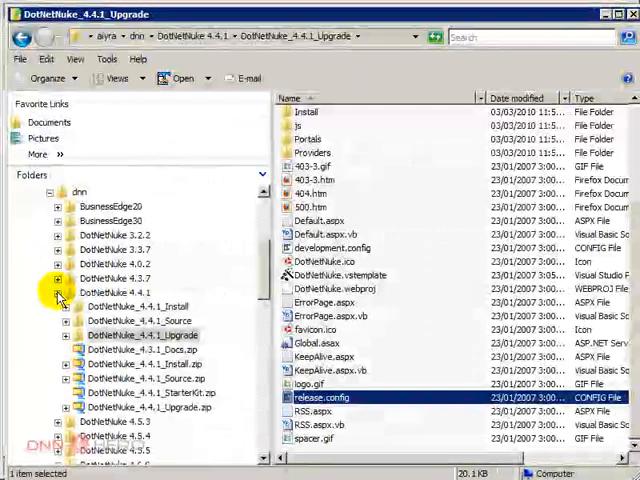
# Extract DotNetNuke_04.06.02_Upgrade.zip from the DotNetNuke 4.6.2 folder and enter the extracted folder.
pyautogui.click(58, 292)
pyautogui.click(115, 364)
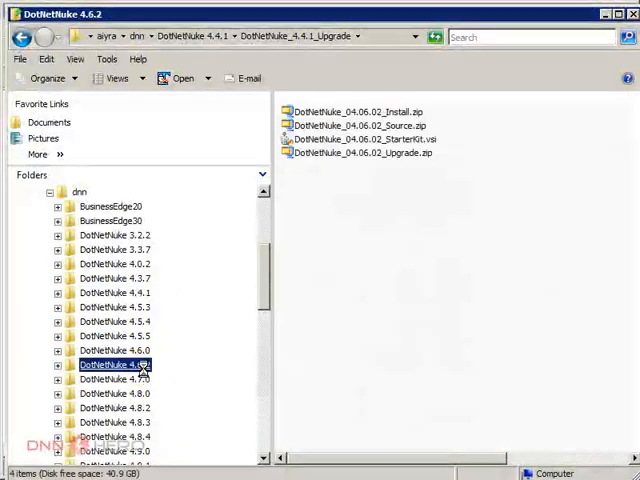
pyautogui.click(415, 153)
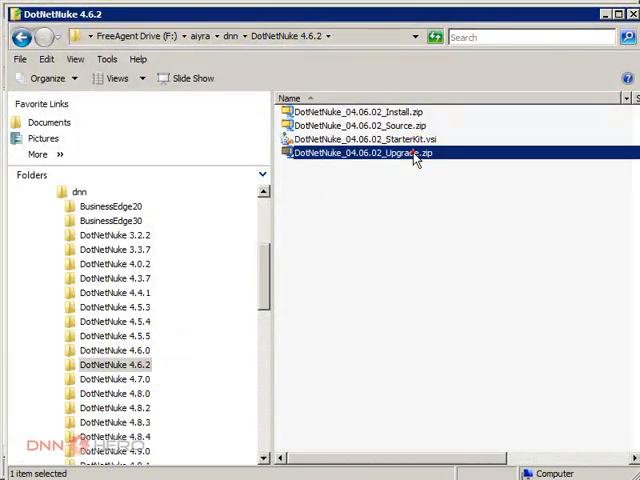
pyautogui.rightClick(425, 153)
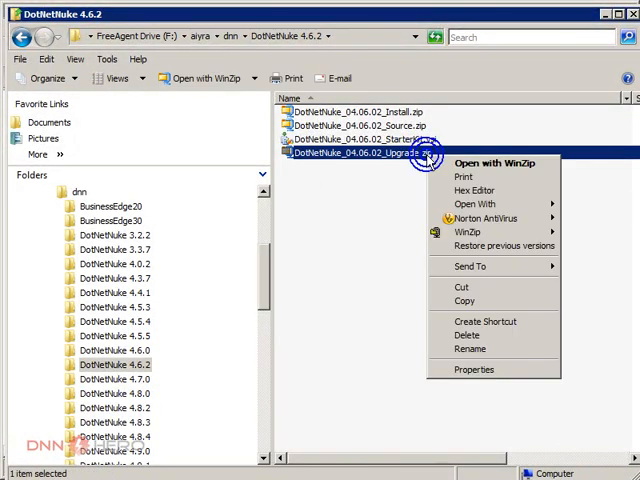
pyautogui.click(410, 170)
pyautogui.doubleClick(410, 153)
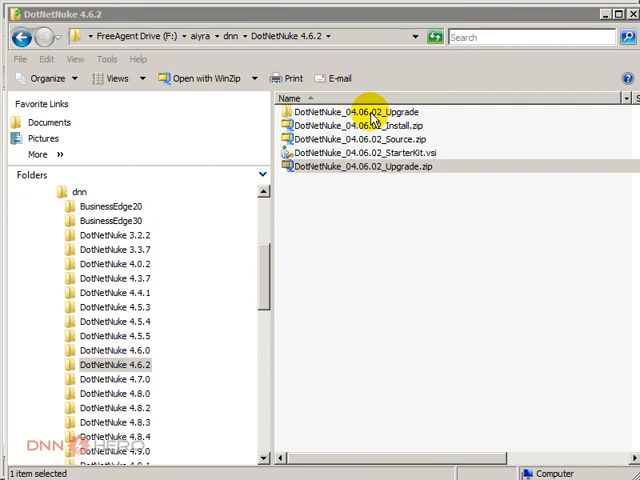
pyautogui.doubleClick(370, 113)
# Copy all 35 upgrade files and folders, then switch to the site folder window.
pyautogui.click(357, 98)
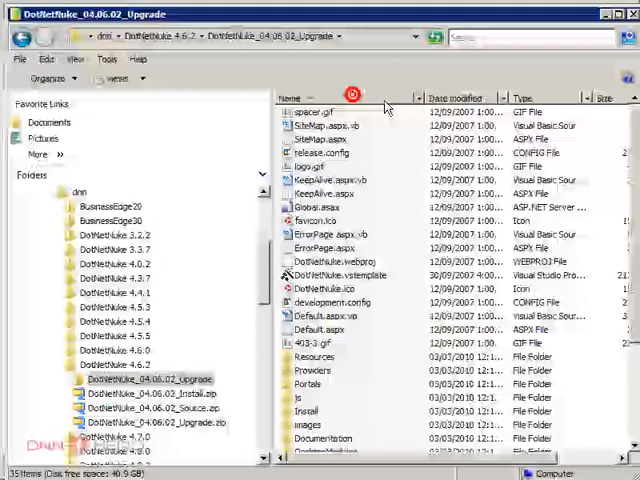
pyautogui.click(340, 113)
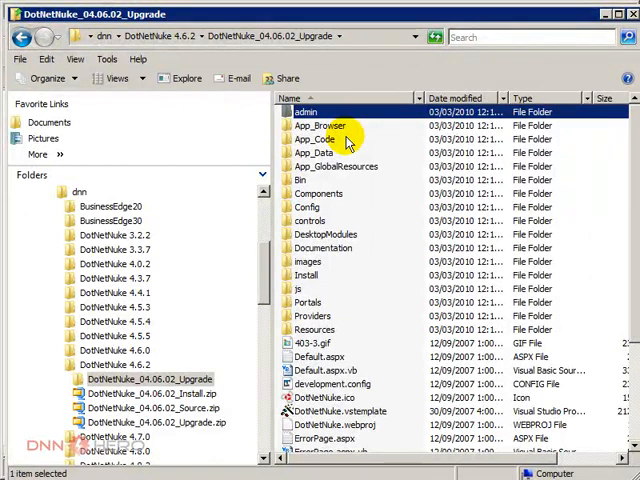
pyautogui.hotkey('ctrl', 'a')
pyautogui.rightClick(372, 208)
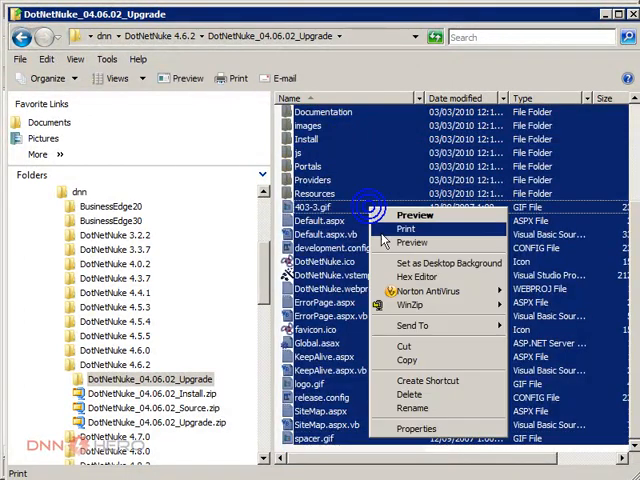
pyautogui.click(410, 360)
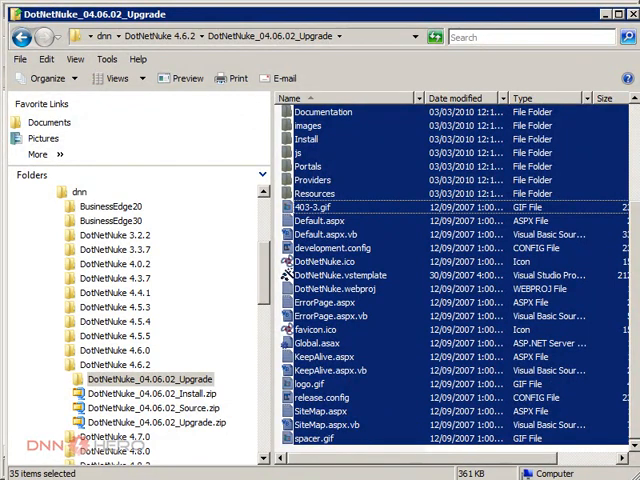
pyautogui.hotkey('alt', 'Tab')
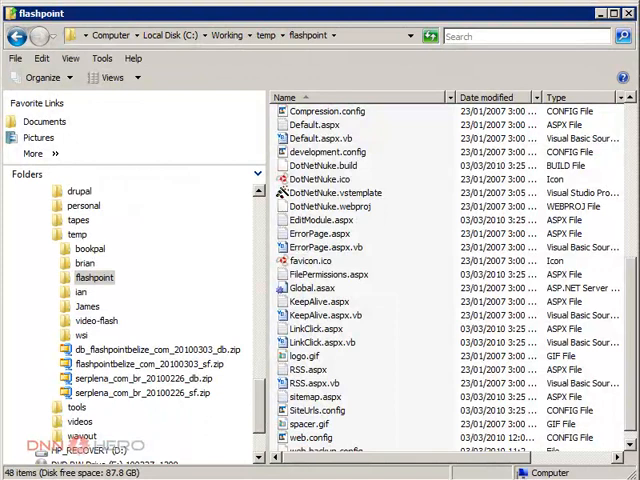
# Rename the site's web.config to web-backup2-config, accepting the extension warning.
pyautogui.click(325, 315)
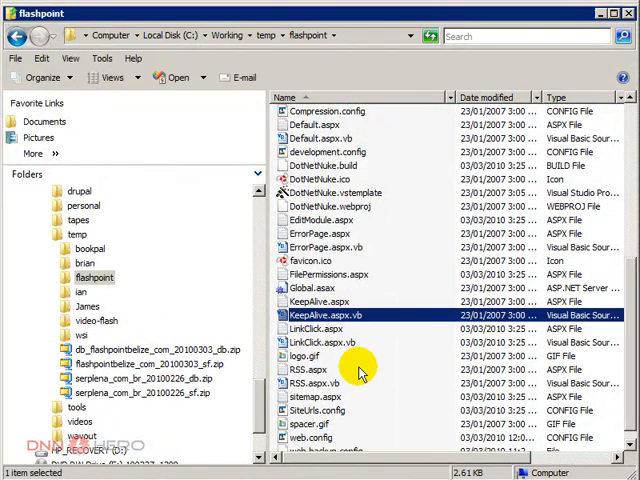
pyautogui.press('End')
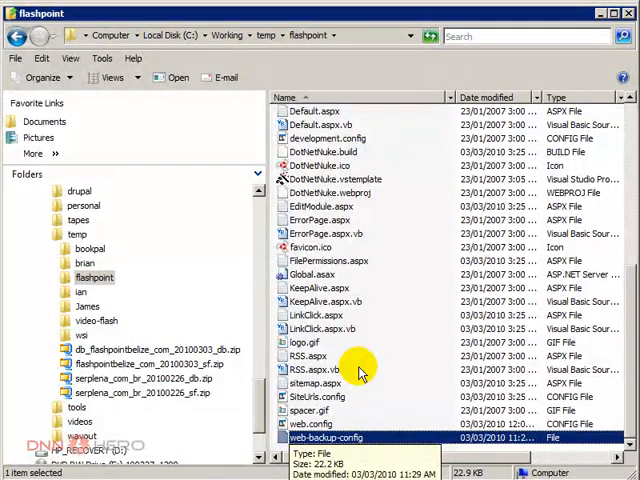
pyautogui.press('Up')
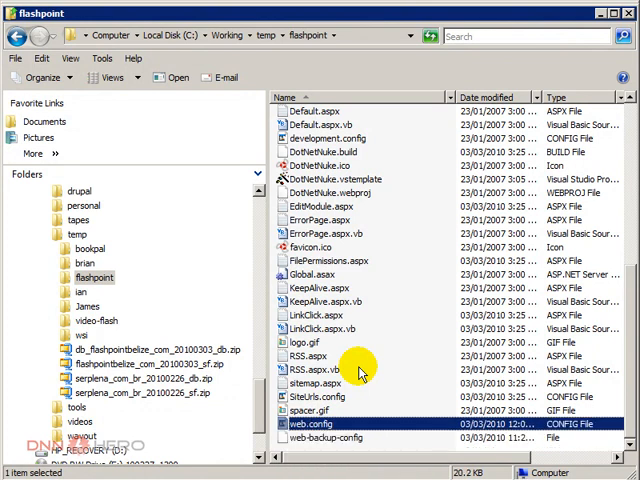
pyautogui.press('F2')
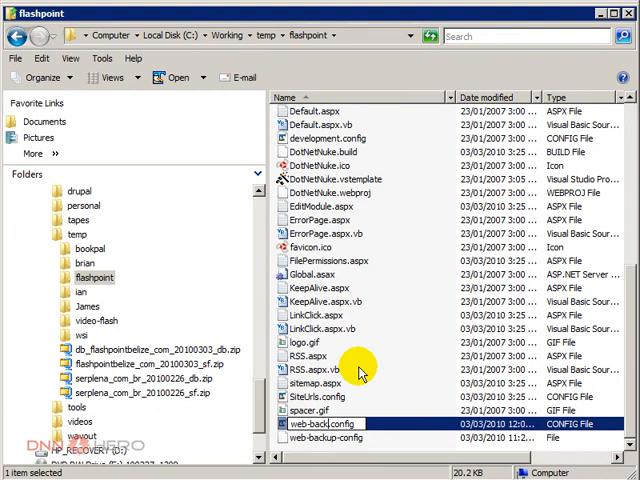
pyautogui.write('up2-')
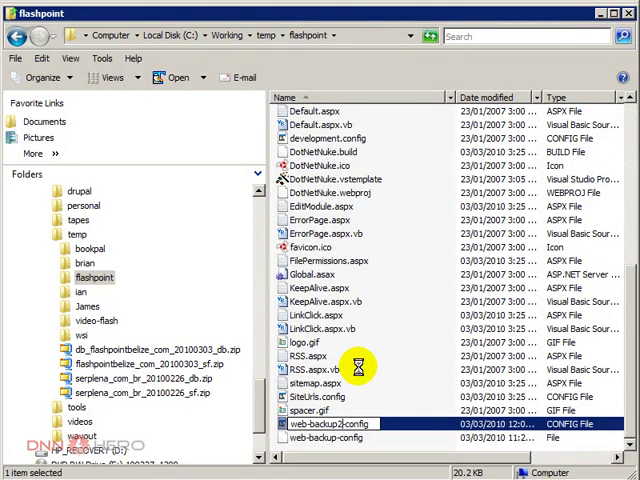
pyautogui.write('2')
pyautogui.press('Return')
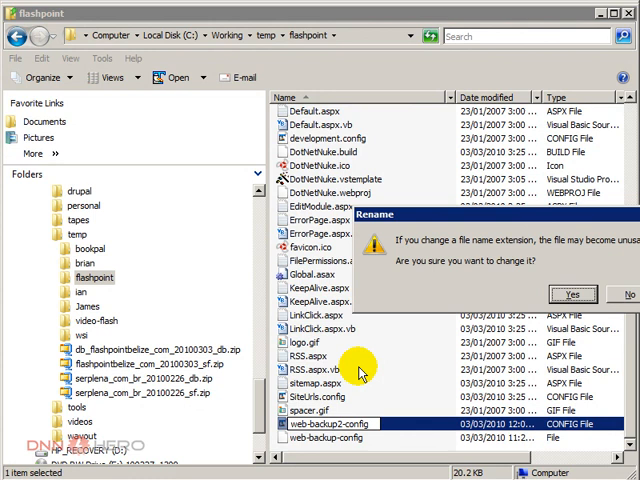
pyautogui.press('Return')
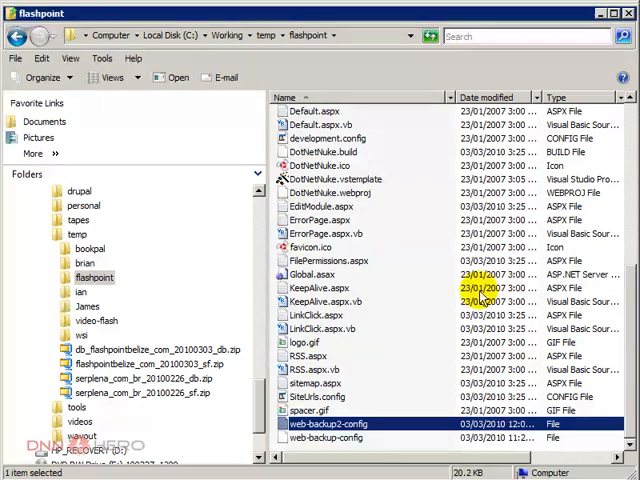
# Paste the 35 upgrade items into the flashpoint folder.
pyautogui.rightClick(555, 220)
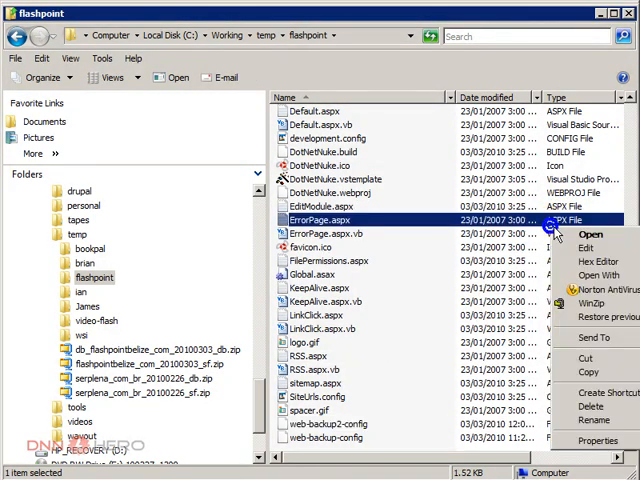
pyautogui.rightClick(529, 445)
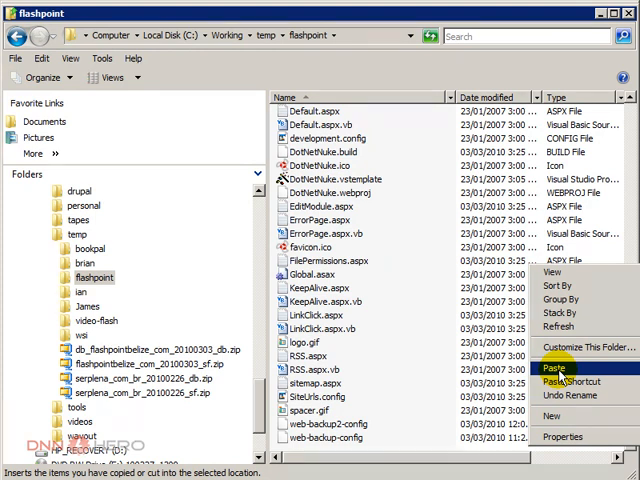
pyautogui.click(553, 369)
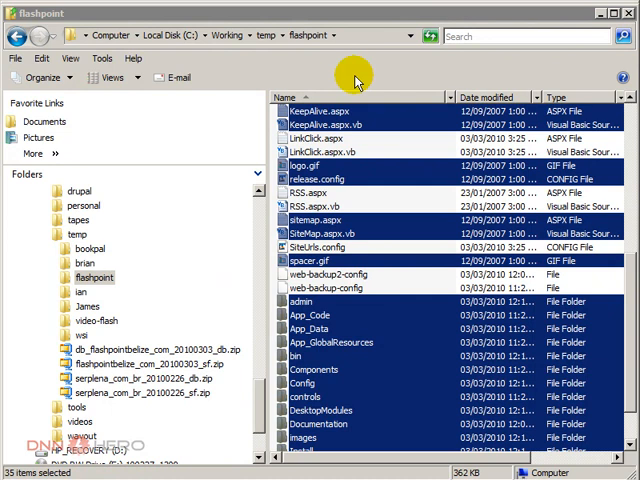
pyautogui.scroll(-3, 360, 150)
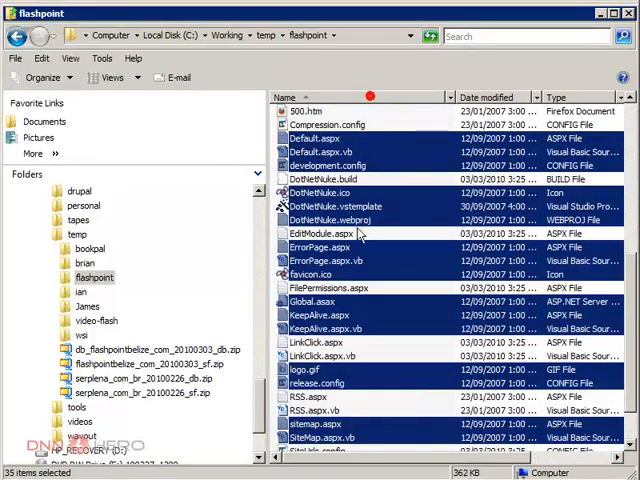
# Rename the pasted release.config to web.config.
pyautogui.click(320, 356)
pyautogui.click(320, 383)
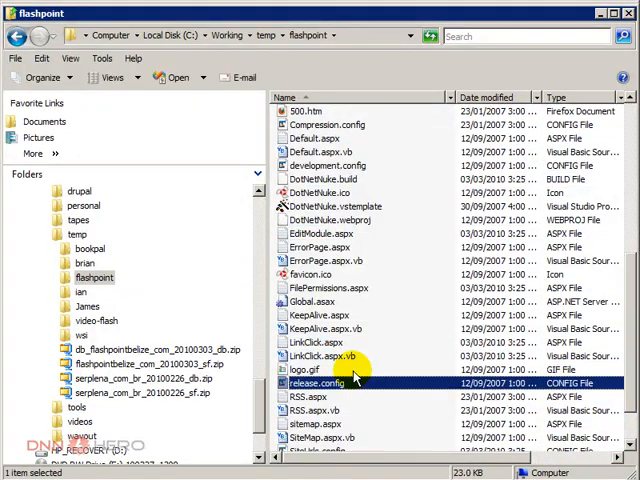
pyautogui.click(320, 383)
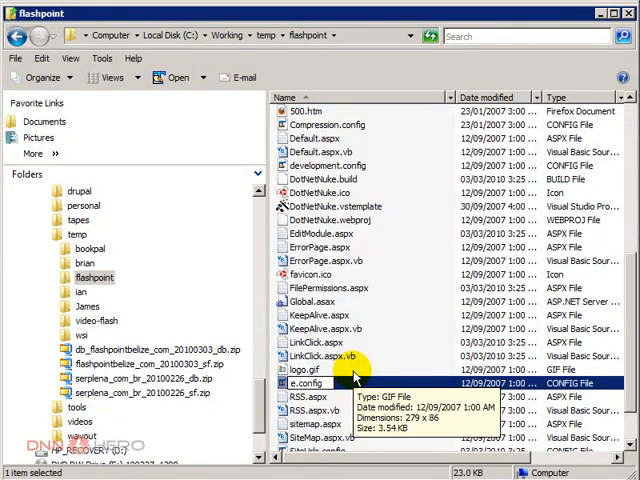
pyautogui.write('web')
pyautogui.press('Return')
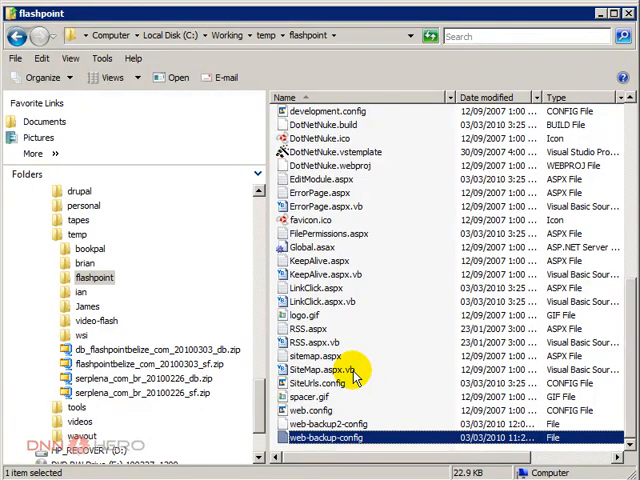
# Send web-backup2-config to TextPad and return to the flashpoint folder.
pyautogui.click(330, 425)
pyautogui.rightClick(330, 425)
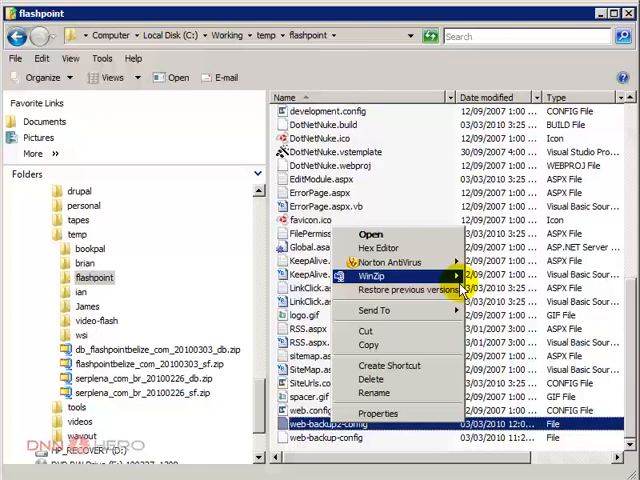
pyautogui.moveTo(375, 310)
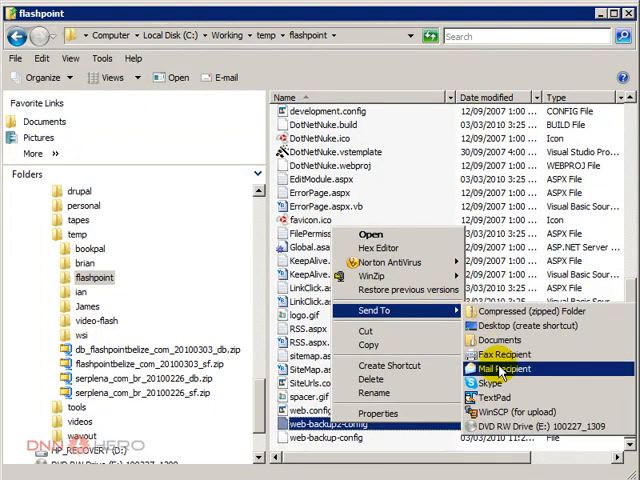
pyautogui.click(498, 396)
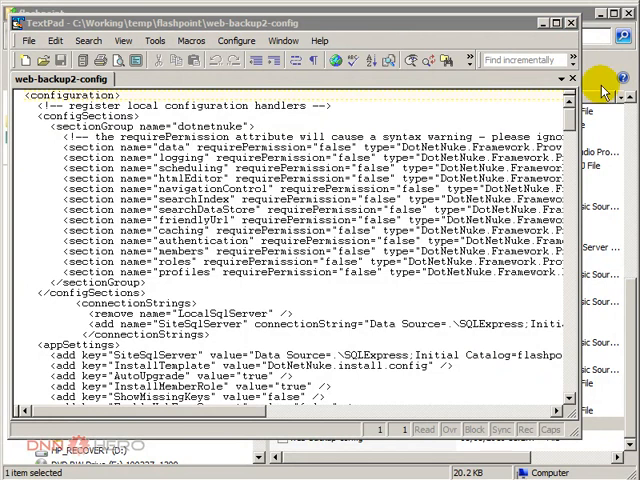
pyautogui.click(556, 22)
# Open the new web.config in TextPad and replace its connectionStrings block with the backup's.
pyautogui.rightClick(310, 410)
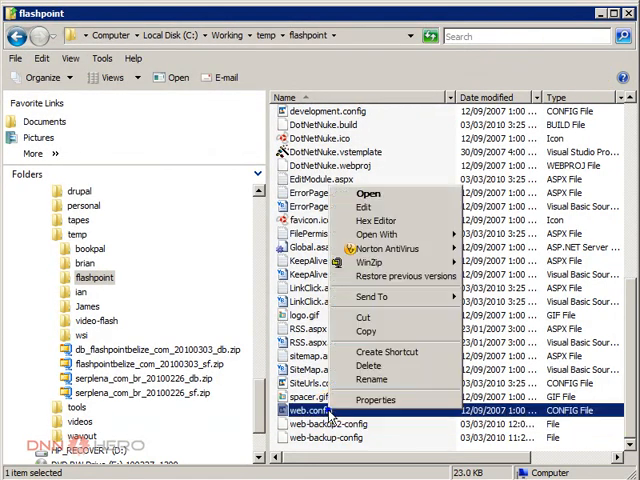
pyautogui.moveTo(376, 234)
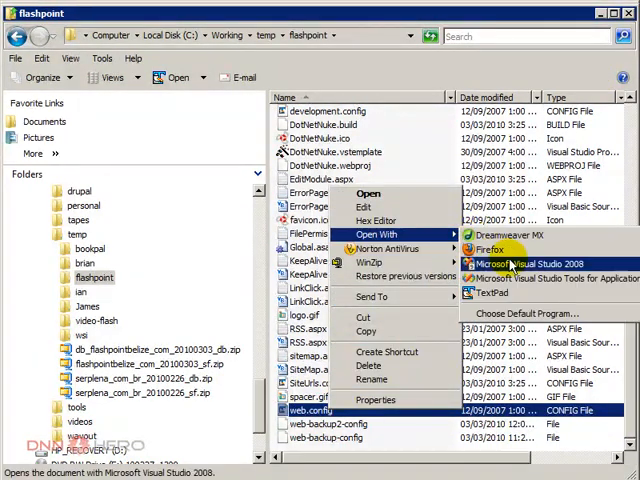
pyautogui.click(490, 292)
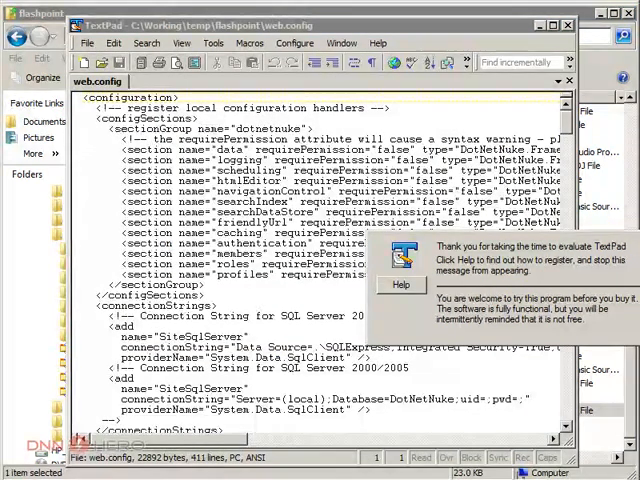
pyautogui.click(205, 202)
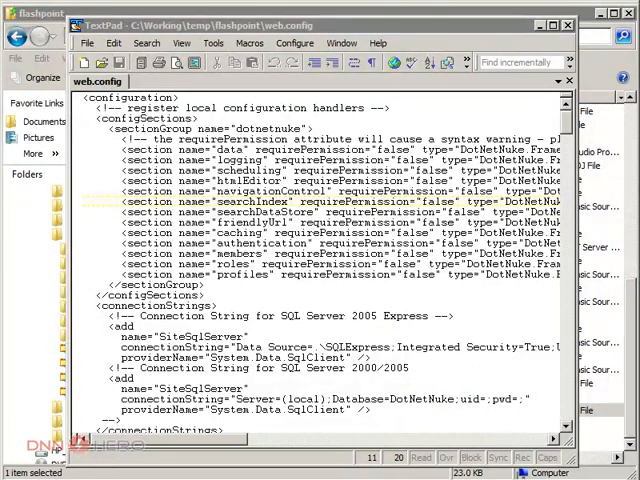
pyautogui.hotkey('alt', 'Tab')
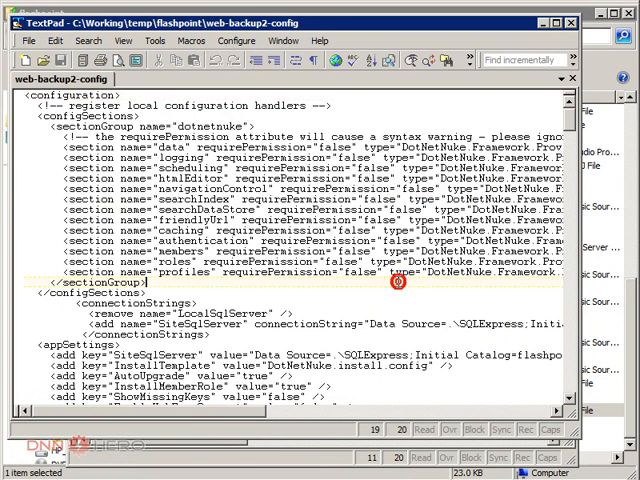
pyautogui.click(398, 283)
pyautogui.hotkey('shift', 'Down')
pyautogui.hotkey('shift', 'Down')
pyautogui.hotkey('shift', 'Down')
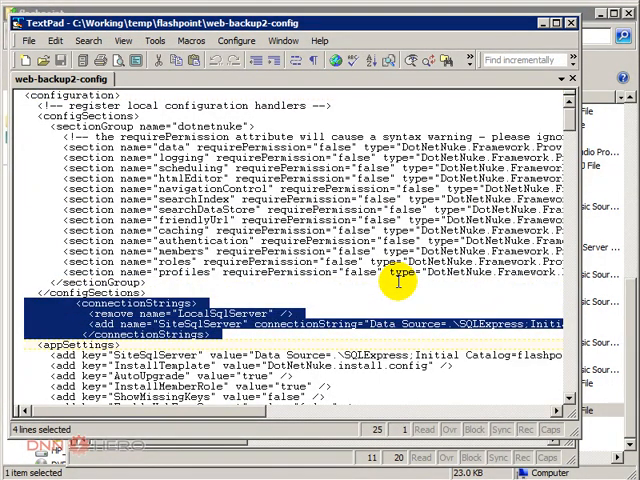
pyautogui.hotkey('alt', 'Tab')
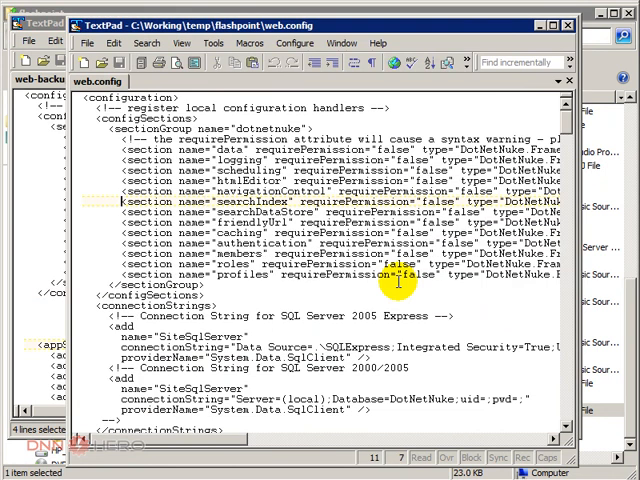
pyautogui.press('Down')
pyautogui.press('Down')
pyautogui.press('Down')
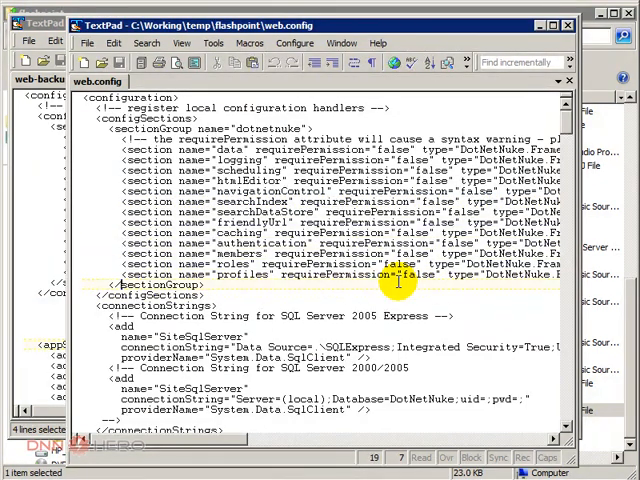
pyautogui.hotkey('shift', 'Down')
pyautogui.hotkey('shift', 'Down')
pyautogui.hotkey('shift', 'Down')
pyautogui.hotkey('shift', 'Down')
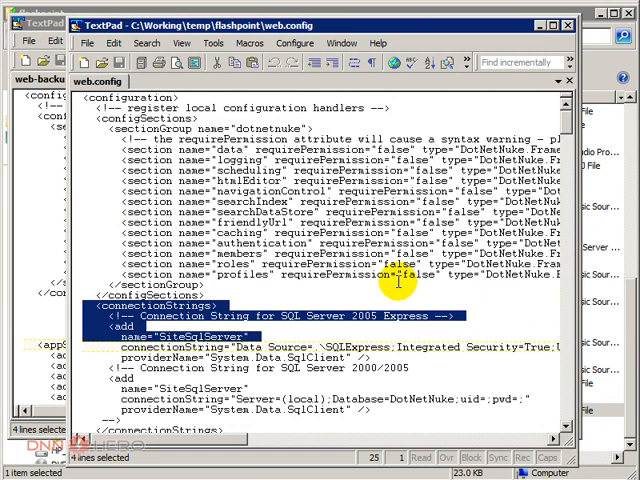
pyautogui.hotkey('shift', 'Down')
pyautogui.hotkey('shift', 'Down')
pyautogui.hotkey('shift', 'Down')
pyautogui.hotkey('ctrl', 'v')
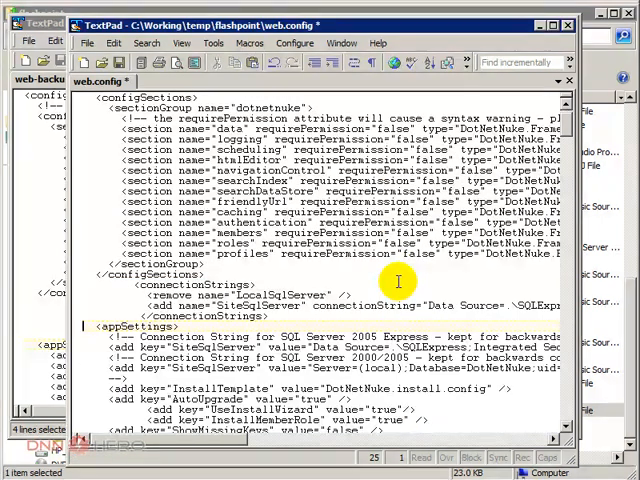
# Replace the default SiteSqlServer app setting with the backup's and save web.config.
pyautogui.hotkey('alt', 'Tab')
pyautogui.press('Down')
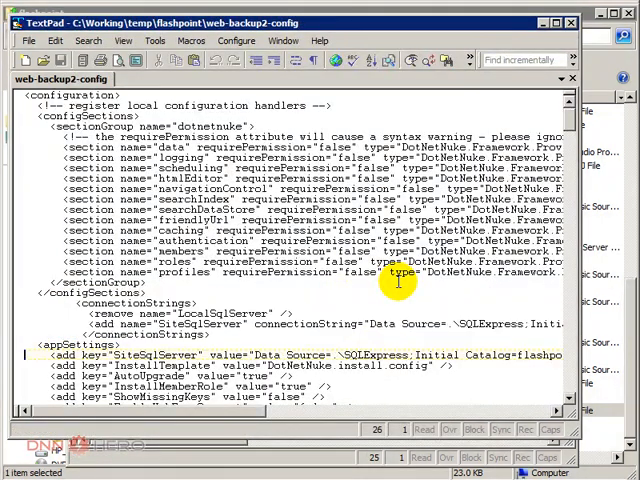
pyautogui.hotkey('shift', 'Down')
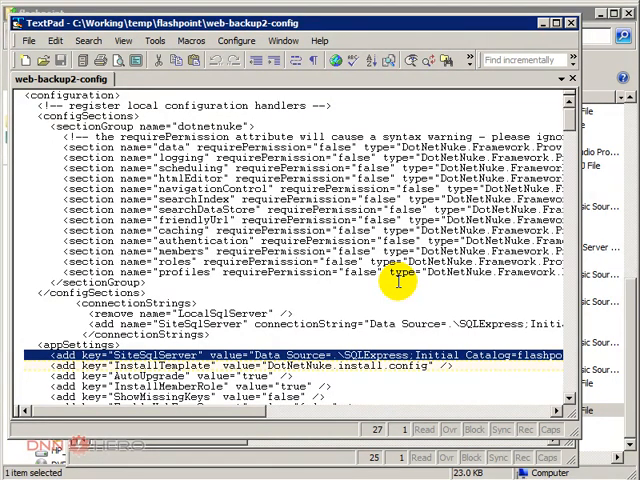
pyautogui.hotkey('alt', 'Tab')
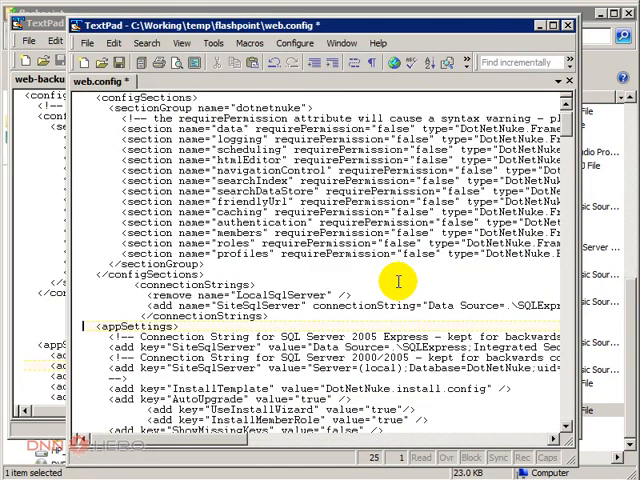
pyautogui.hotkey('shift', 'Down')
pyautogui.hotkey('shift', 'Down')
pyautogui.hotkey('shift', 'Down')
pyautogui.hotkey('shift', 'Down')
pyautogui.hotkey('shift', 'Down')
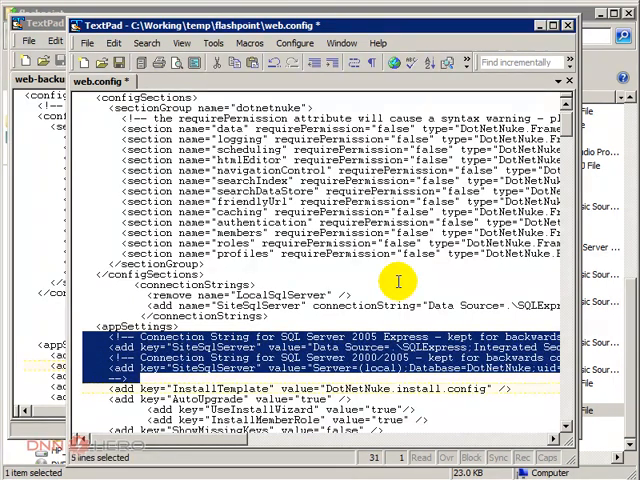
pyautogui.press('Delete')
pyautogui.hotkey('ctrl', 's')
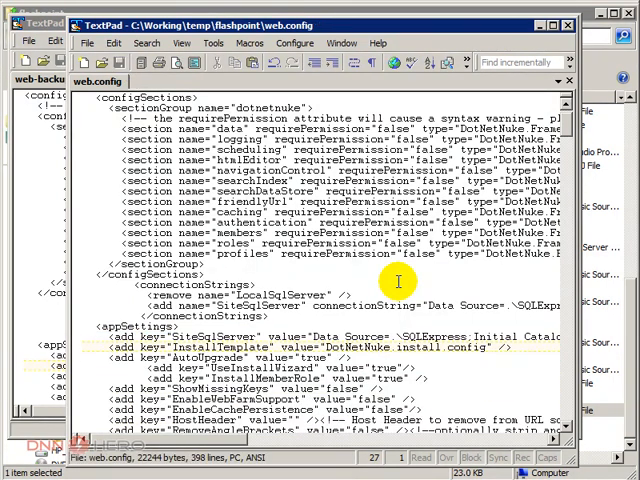
pyautogui.hotkey('alt', 'Tab')
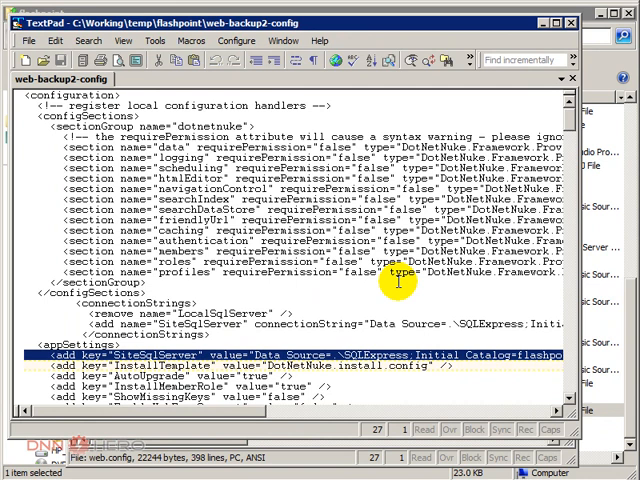
pyautogui.hotkey('ctrl', 'Home')
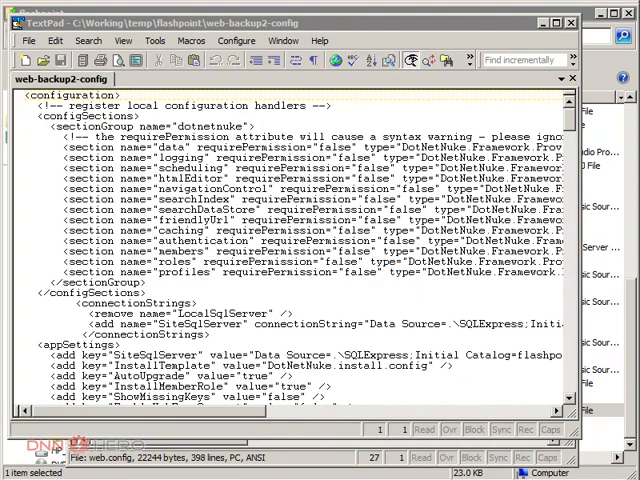
# Copy the backup's machineKey line over web.config's multi-line machineKey block and save.
pyautogui.press('F3')
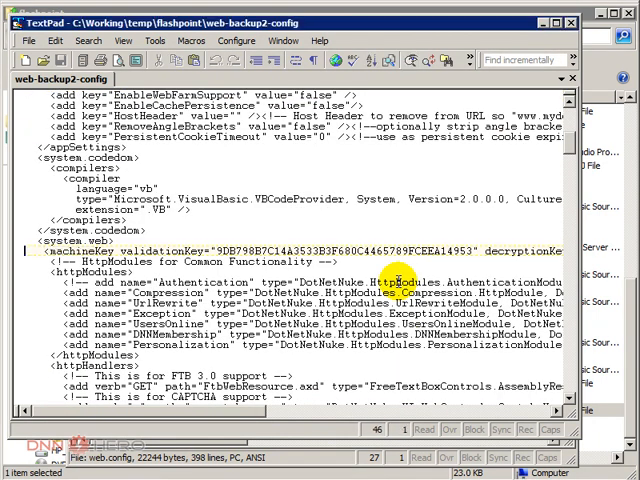
pyautogui.press('Home')
pyautogui.hotkey('shift', 'Down')
pyautogui.hotkey('ctrl', 'c')
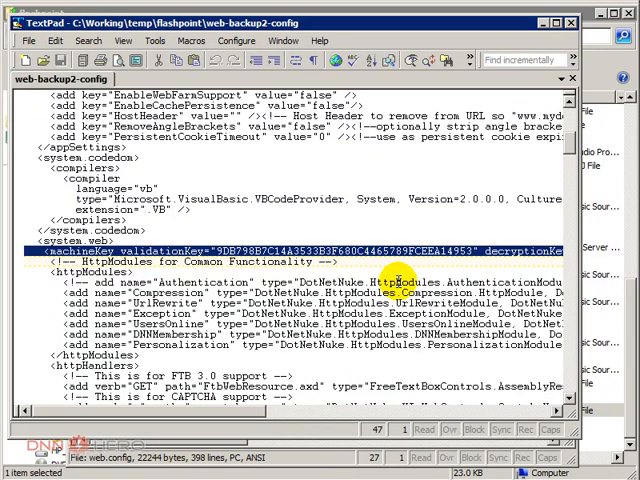
pyautogui.hotkey('alt', 'Tab')
pyautogui.hotkey('ctrl', 'Home')
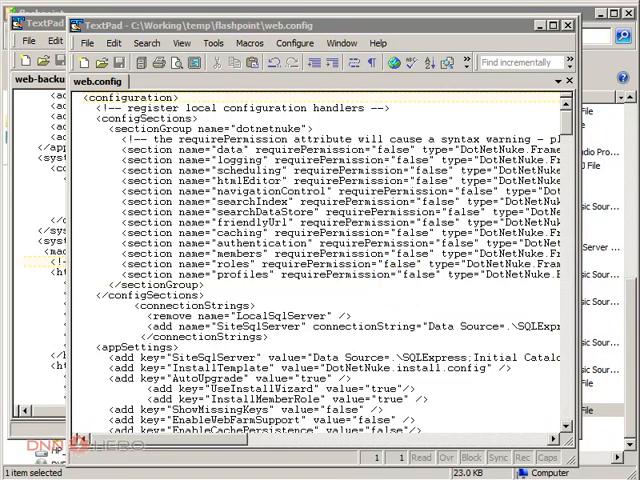
pyautogui.press('F3')
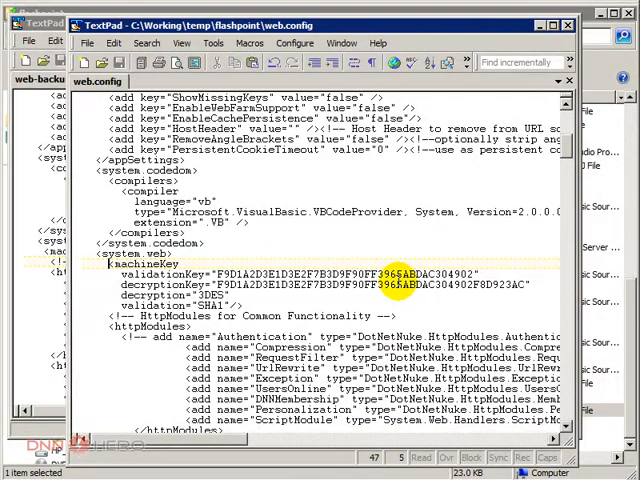
pyautogui.hotkey('shift', 'Down')
pyautogui.hotkey('shift', 'Down')
pyautogui.hotkey('shift', 'Down')
pyautogui.hotkey('shift', 'Down')
pyautogui.hotkey('shift', 'Down')
pyautogui.hotkey('ctrl', 'v')
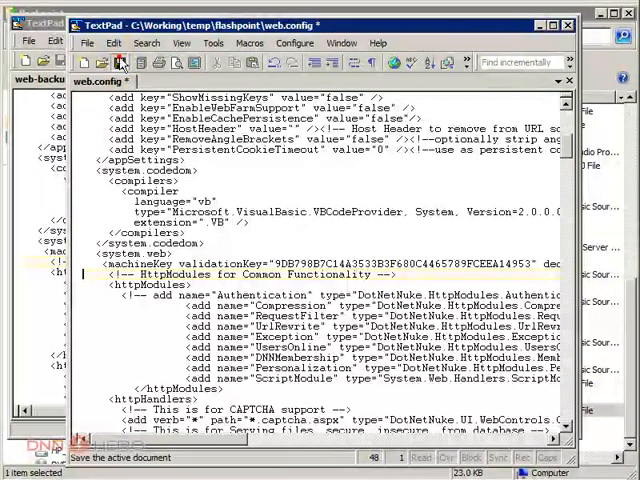
pyautogui.click(119, 62)
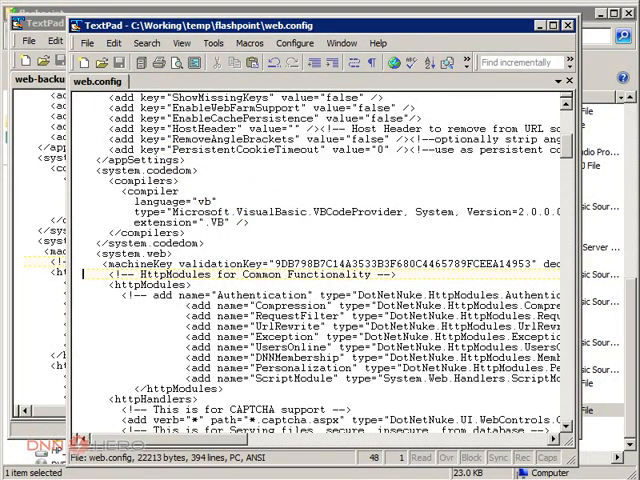
pyautogui.hotkey('alt', 'Tab')
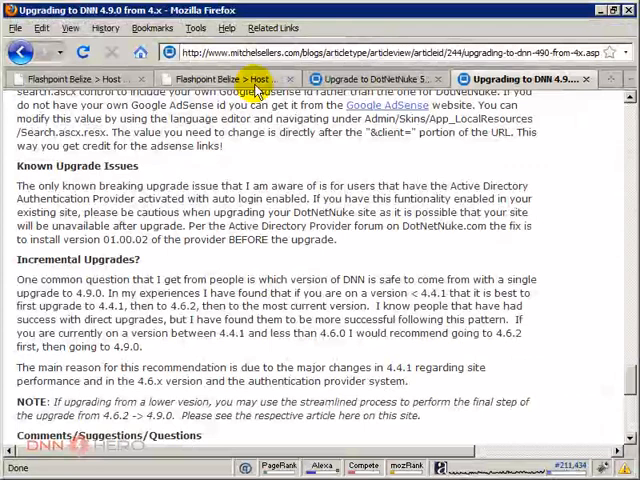
pyautogui.click(217, 79)
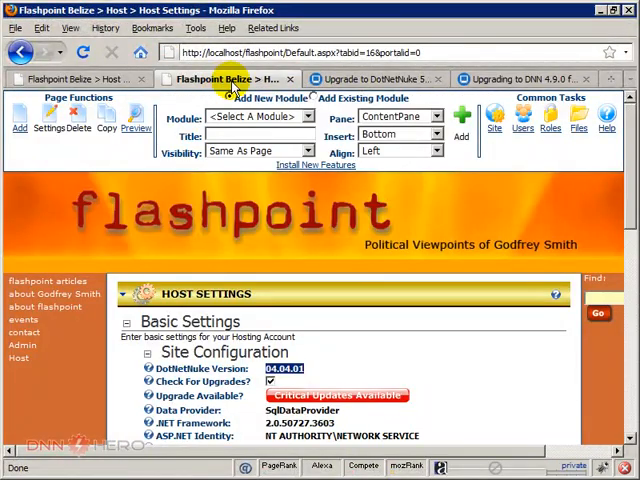
pyautogui.click(300, 52)
pyautogui.click(445, 165)
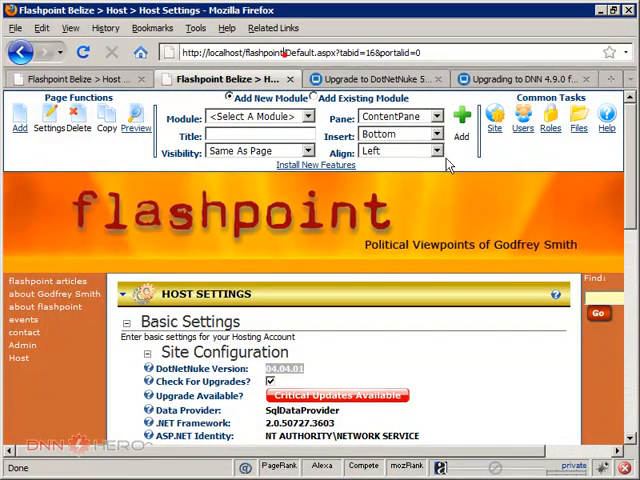
pyautogui.hotkey('shift', 'End')
pyautogui.press('BackSpace')
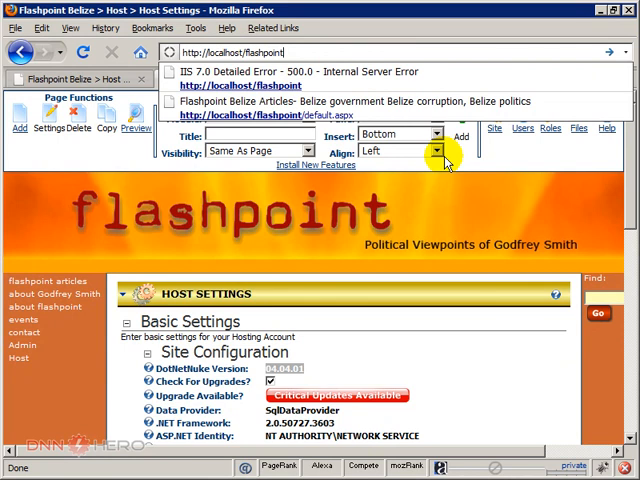
pyautogui.press('Return')
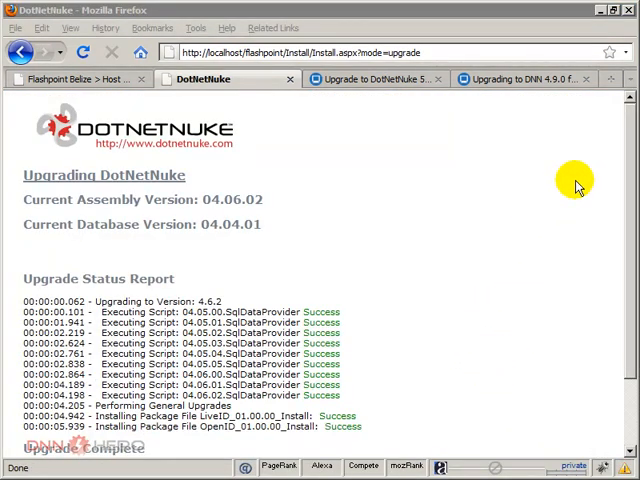
pyautogui.moveTo(630, 158); pyautogui.dragTo(615, 232)
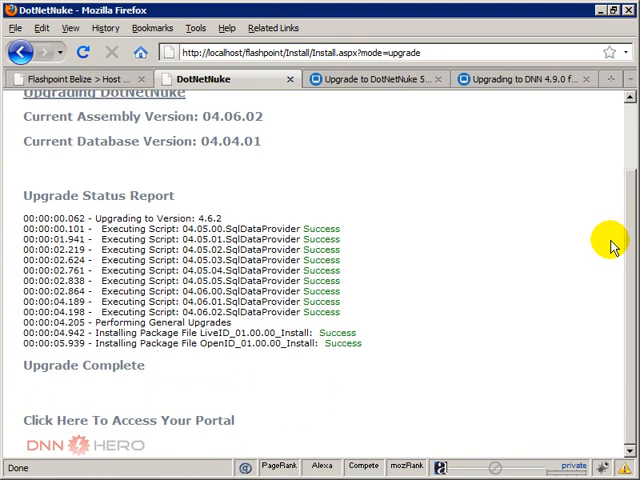
pyautogui.click(88, 420)
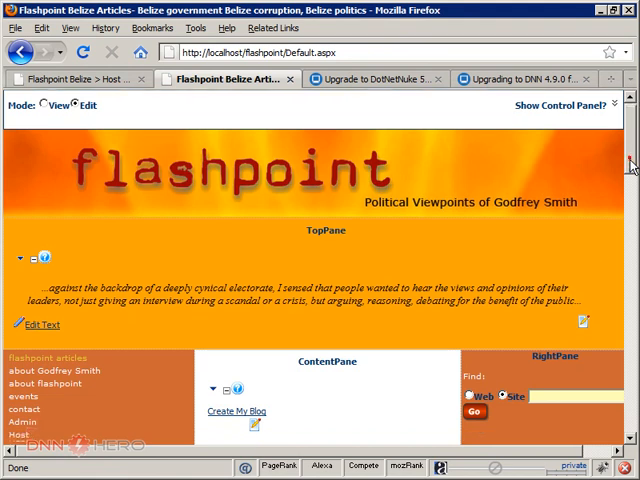
pyautogui.moveTo(630, 163); pyautogui.dragTo(630, 183)
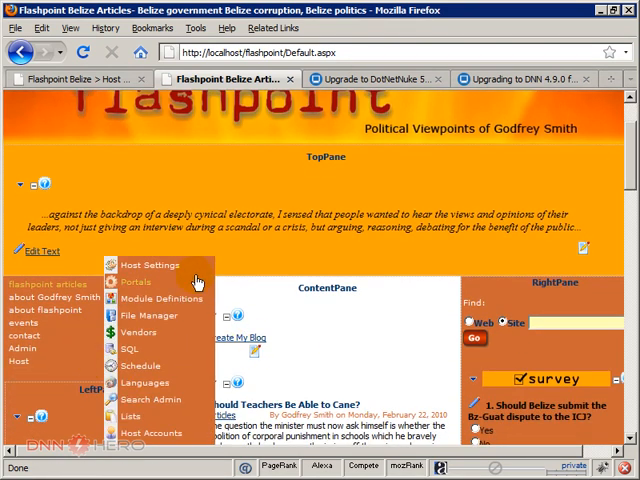
# Confirm Host Settings reports version 04.06.02, then return to the 5.0.0 upgrade article.
pyautogui.click(150, 265)
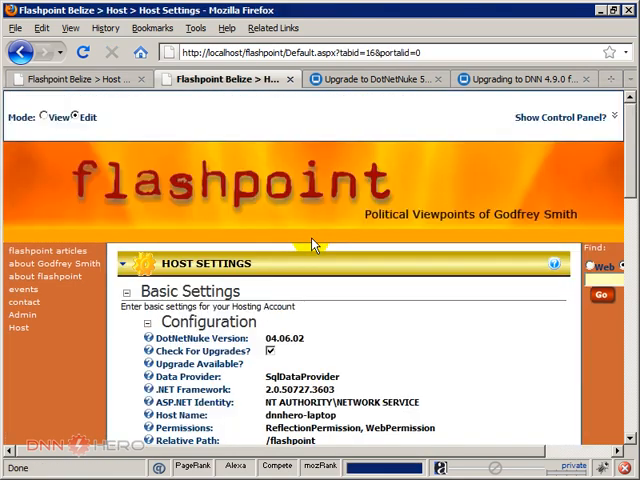
pyautogui.moveTo(304, 338); pyautogui.dragTo(266, 340)
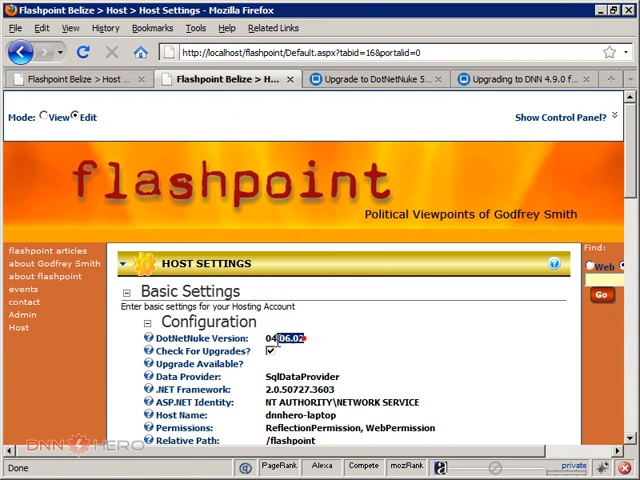
pyautogui.click(314, 340)
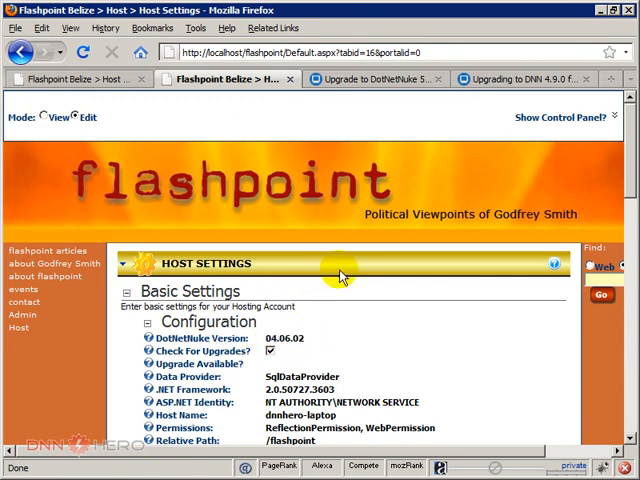
pyautogui.click(365, 79)
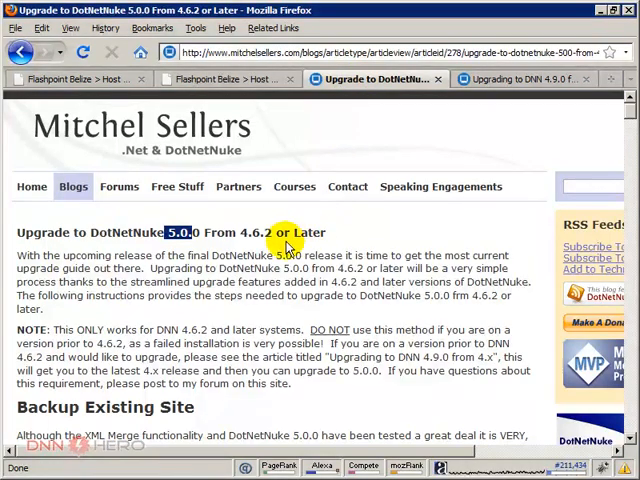
pyautogui.moveTo(272, 232); pyautogui.dragTo(240, 233)
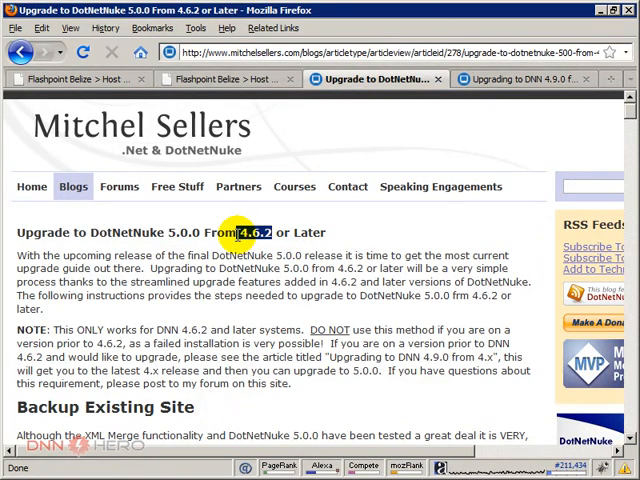
pyautogui.moveTo(200, 233); pyautogui.dragTo(168, 233)
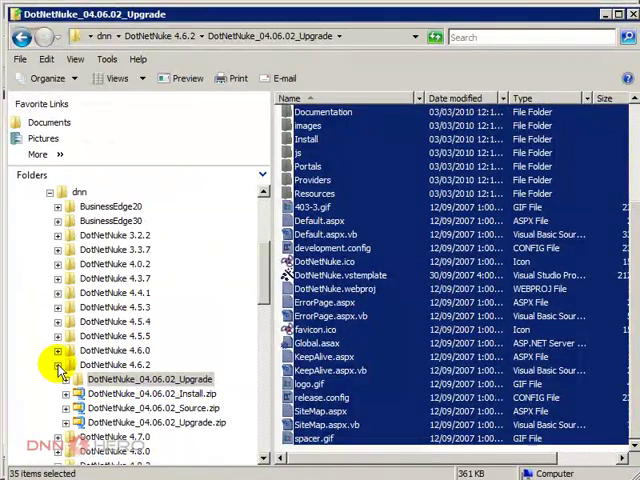
# Browse to the DotNetNuke 5.2.3 release folder and widen the Name column.
pyautogui.click(40, 367)
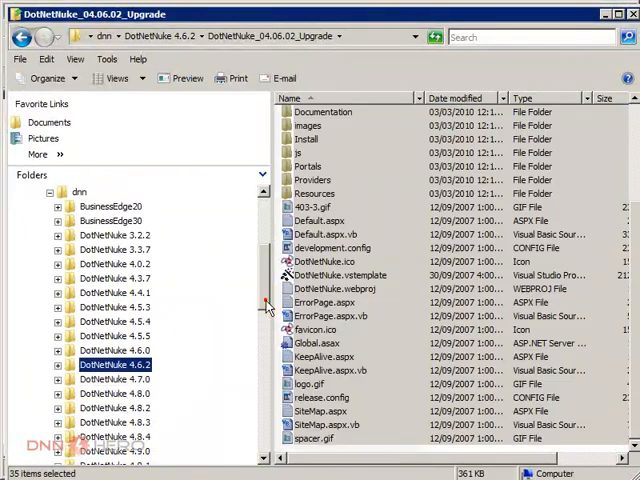
pyautogui.moveTo(268, 305); pyautogui.dragTo(258, 376)
pyautogui.click(115, 408)
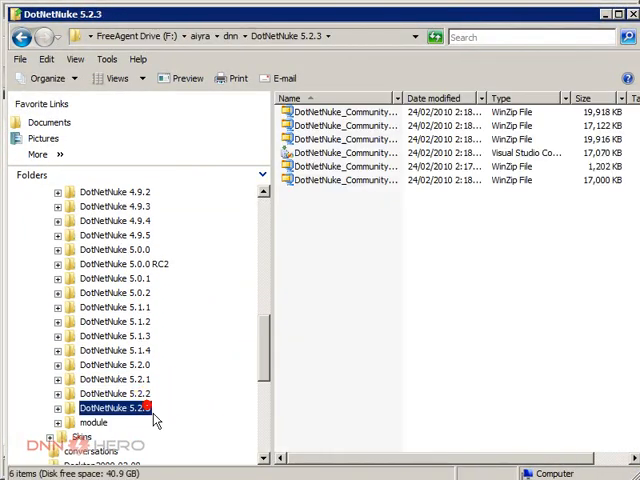
pyautogui.doubleClick(400, 98)
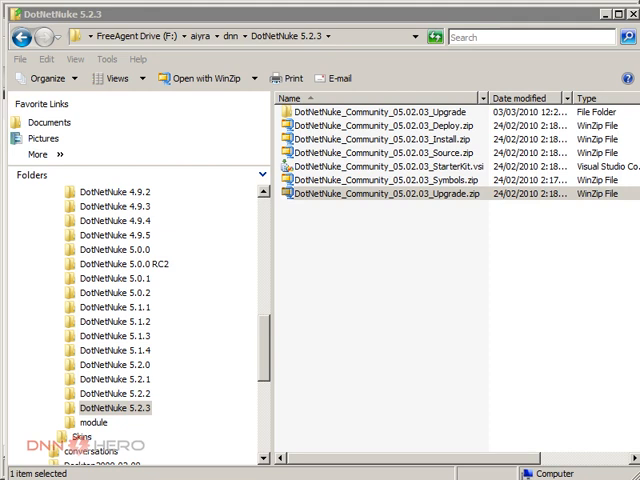
pyautogui.click(448, 325)
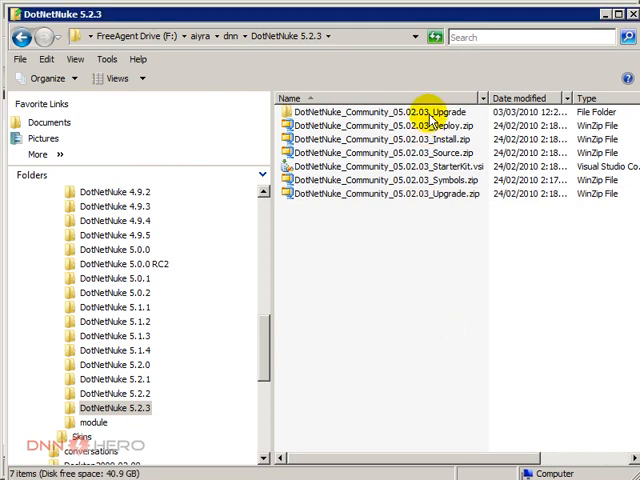
# Enter the extracted 05.02.03 Upgrade folder and select all 34 items for copying.
pyautogui.doubleClick(430, 112)
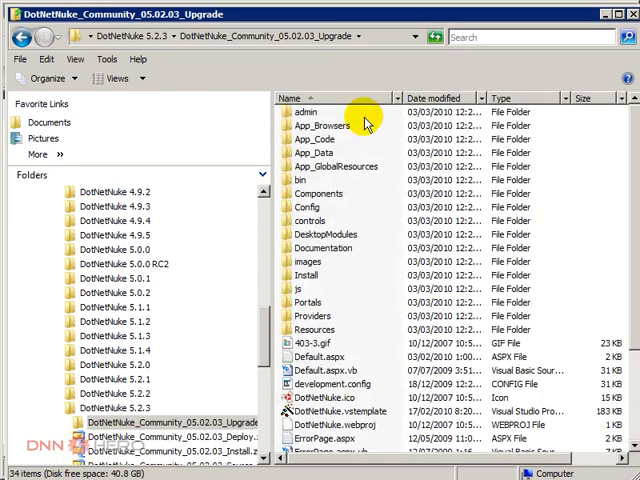
pyautogui.click(360, 112)
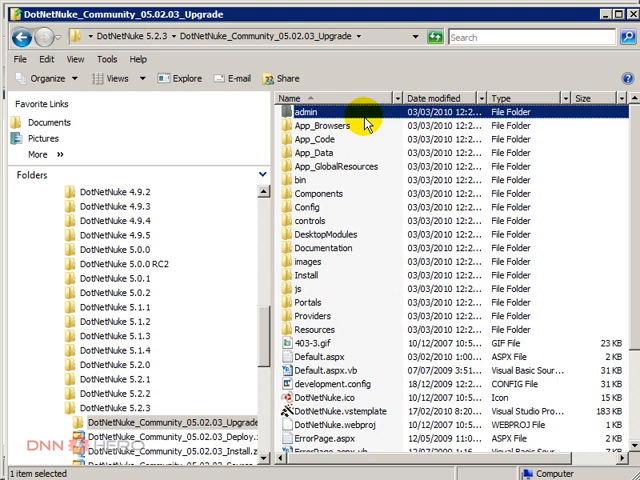
pyautogui.hotkey('ctrl', 'a')
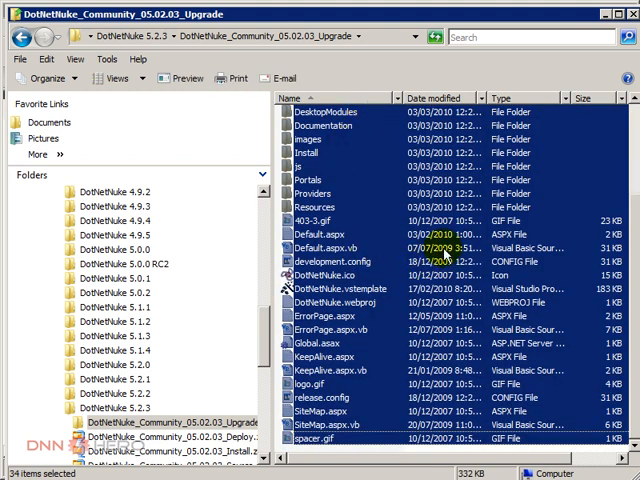
pyautogui.rightClick(445, 250)
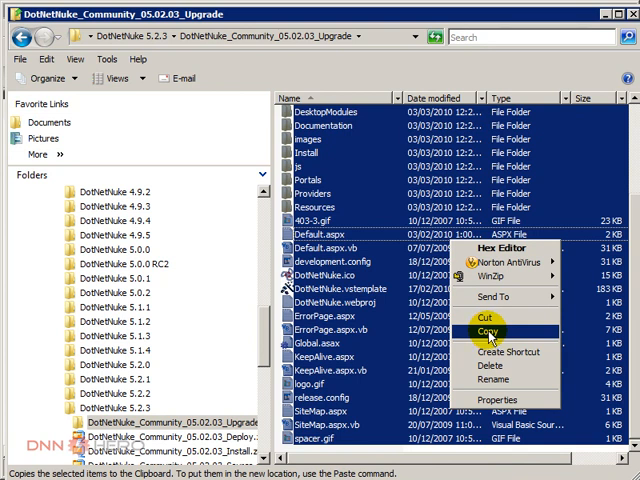
# Copy the upgrade files, switch to the flashpoint folder and delete both old web-backup config files.
pyautogui.click(487, 333)
pyautogui.hotkey('alt', 'Tab')
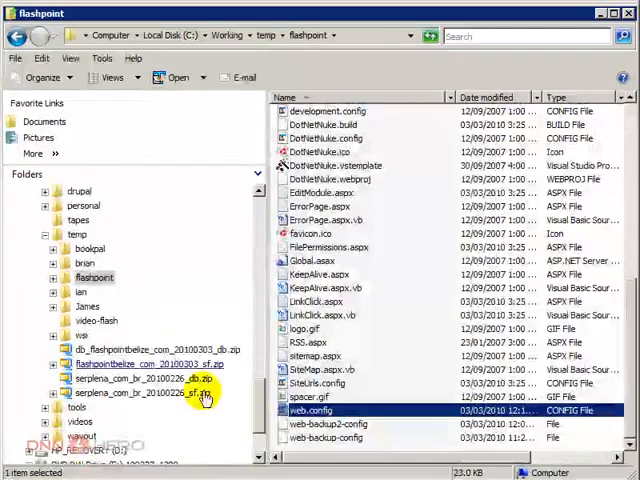
pyautogui.click(330, 424)
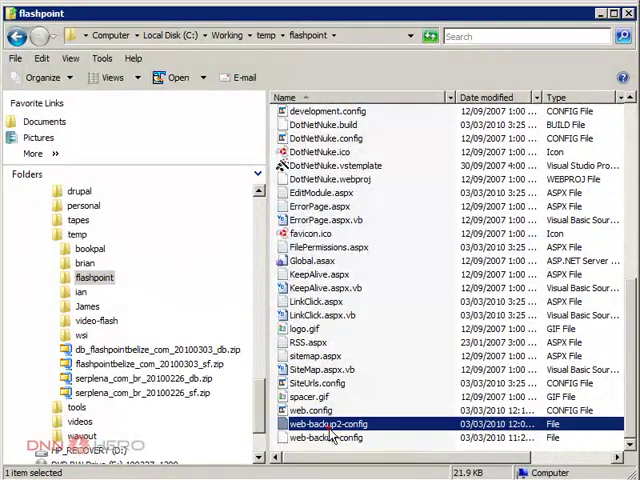
pyautogui.keyDown('shift'); pyautogui.click(450, 438); pyautogui.keyUp('shift')
pyautogui.press('Delete')
pyautogui.press('Return')
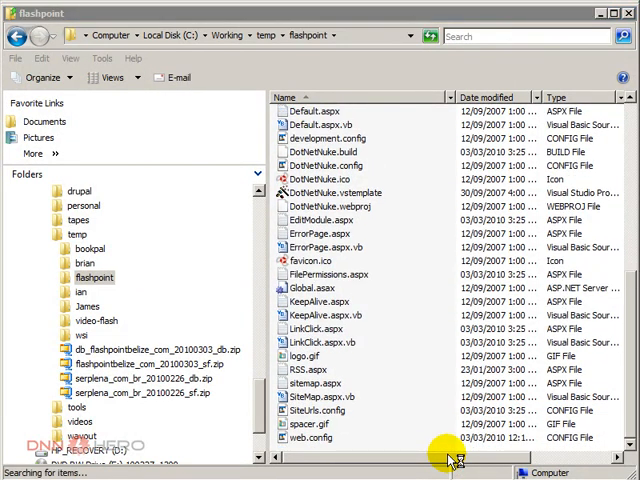
# Rename web.config to web-backup-config and paste the 34 upgrade items into the flashpoint folder.
pyautogui.click(310, 438)
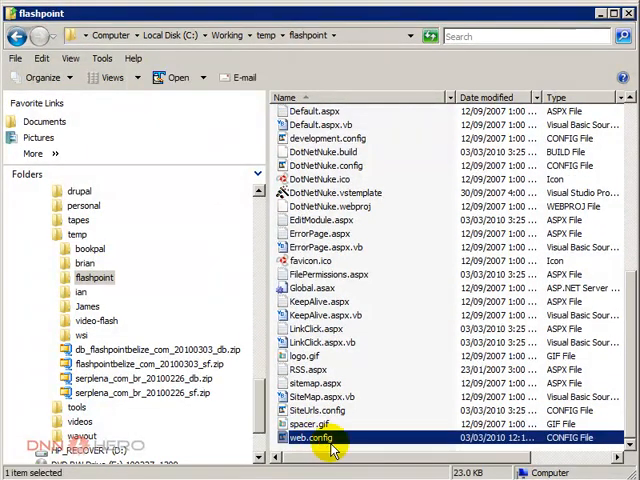
pyautogui.click(320, 438)
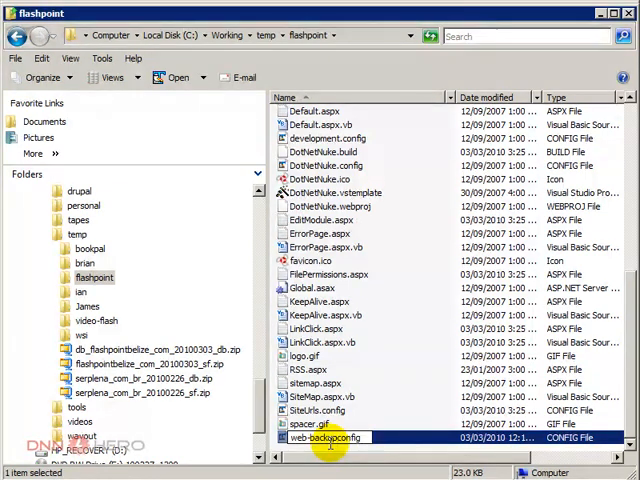
pyautogui.press('Return')
pyautogui.press('Return')
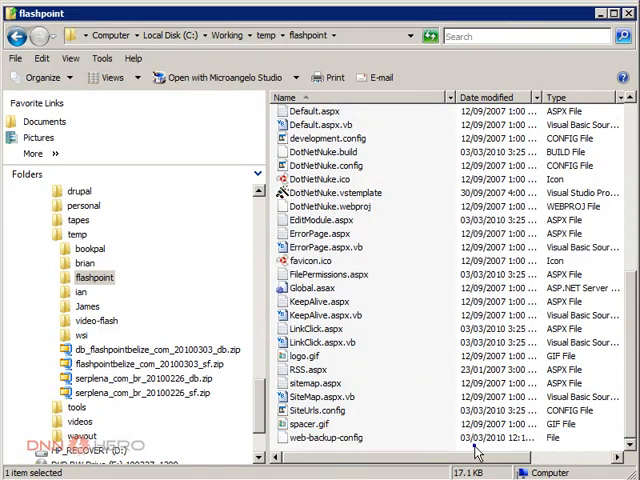
pyautogui.rightClick(474, 436)
pyautogui.click(505, 368)
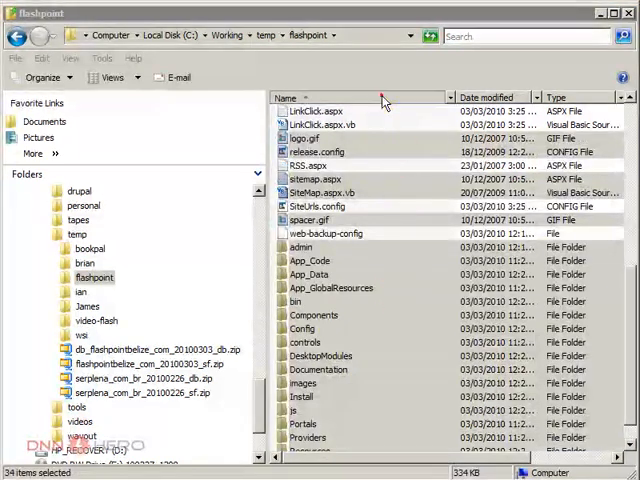
# Sort the flashpoint file list ascending by name and jump to its end.
pyautogui.click(383, 97)
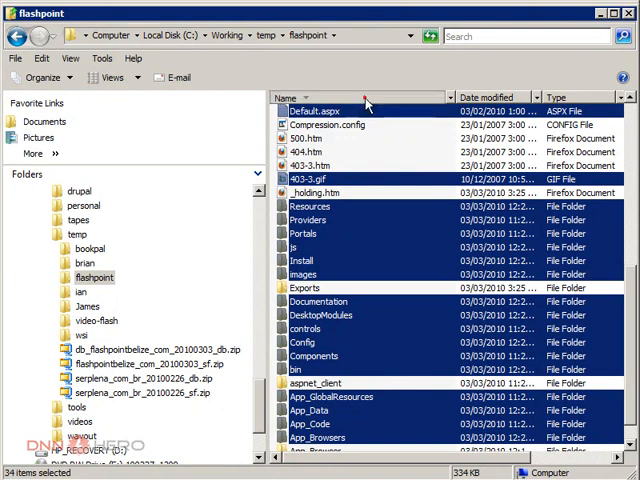
pyautogui.click(367, 97)
pyautogui.click(372, 96)
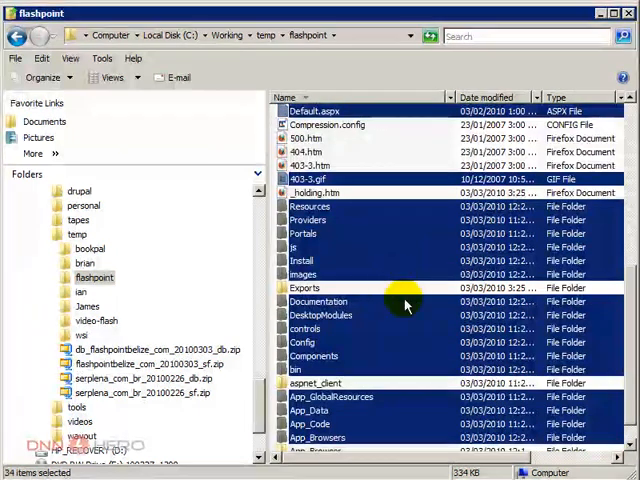
pyautogui.click(318, 301)
pyautogui.click(378, 97)
pyautogui.click(378, 97)
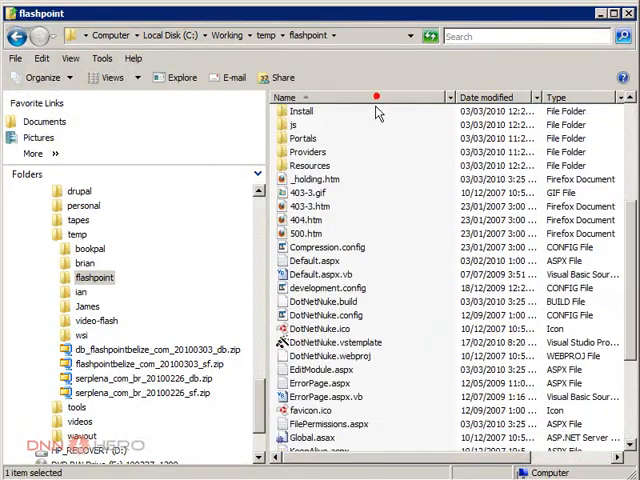
pyautogui.click(325, 301)
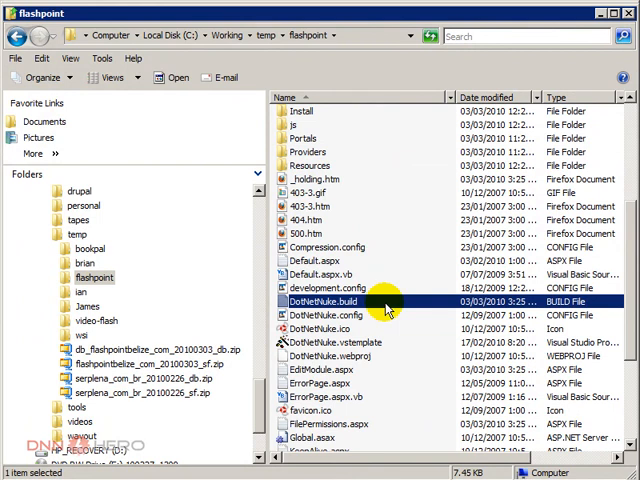
pyautogui.press('End')
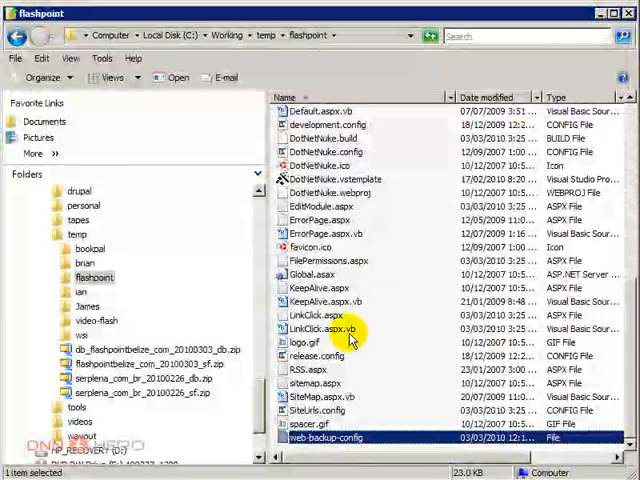
# Rename release.config to web.config.
pyautogui.click(318, 356)
pyautogui.press('F2')
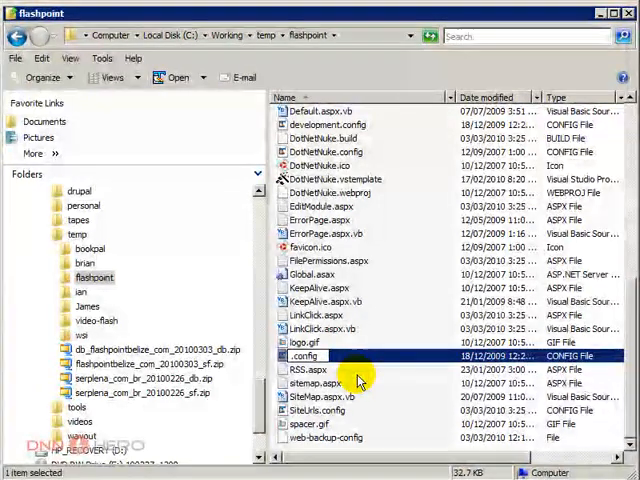
pyautogui.write('web')
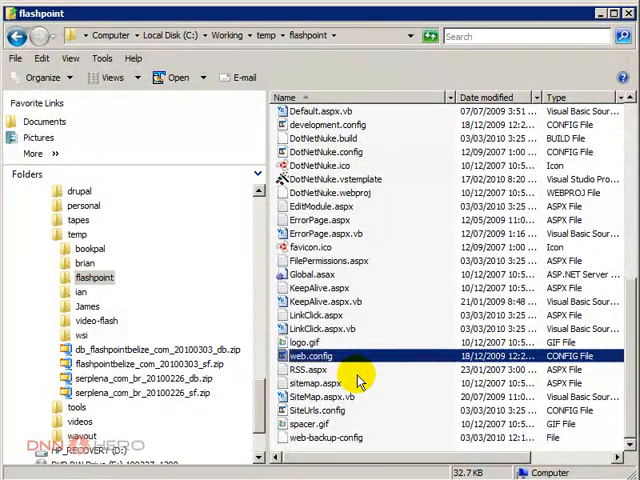
pyautogui.press('Return')
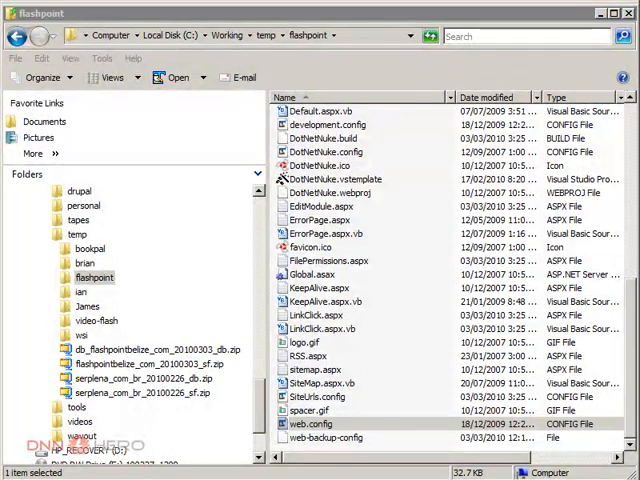
# Open both web.config and web-backup-config from the flashpoint folder in TextPad.
pyautogui.rightClick(318, 426)
pyautogui.moveTo(372, 249)
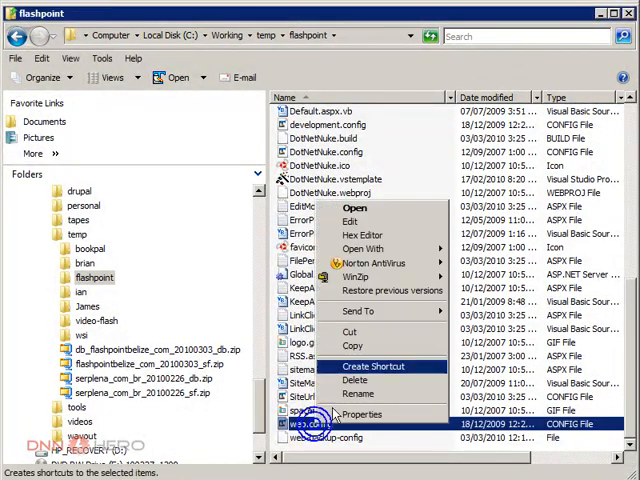
pyautogui.click(497, 308)
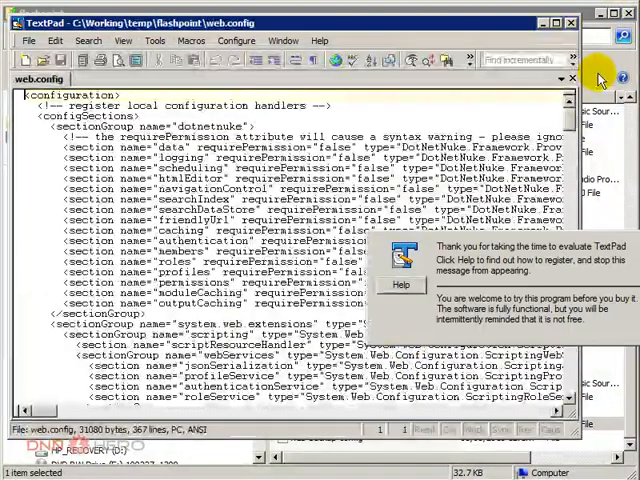
pyautogui.click(598, 22)
pyautogui.rightClick(347, 441)
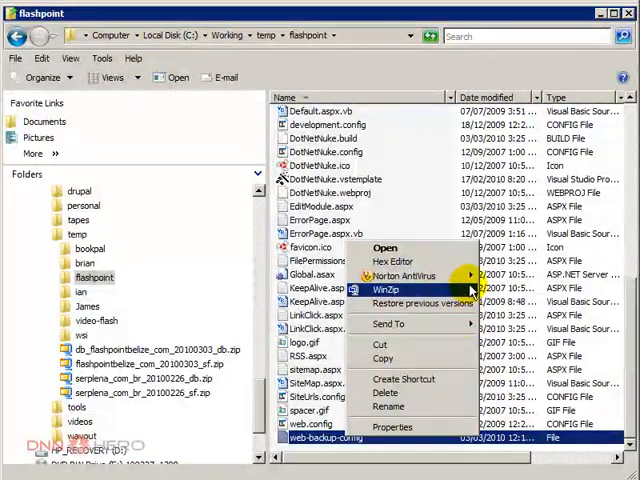
pyautogui.moveTo(389, 324)
pyautogui.click(506, 411)
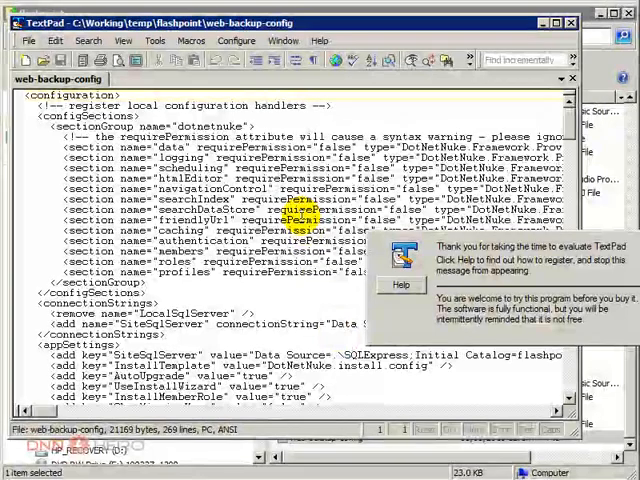
# Replace the new web.config's connectionStrings block with the old site's connection strings.
pyautogui.click(248, 322)
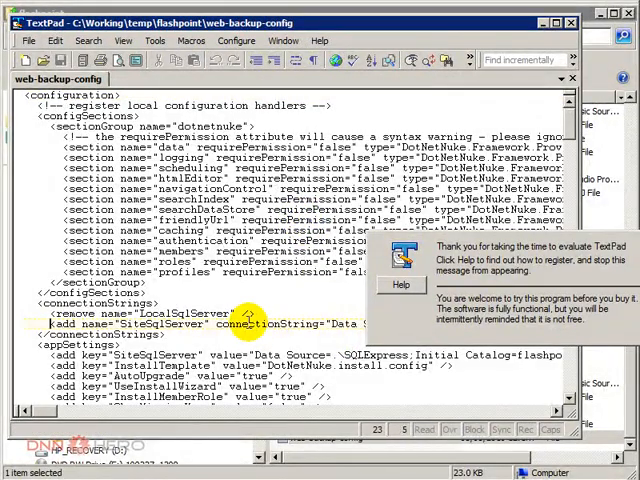
pyautogui.press('Up')
pyautogui.hotkey('shift', 'Down')
pyautogui.hotkey('shift', 'Down')
pyautogui.hotkey('shift', 'Down')
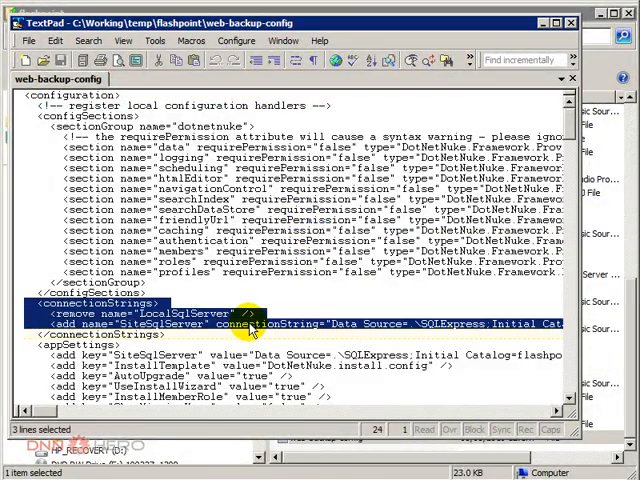
pyautogui.hotkey('shift', 'Down')
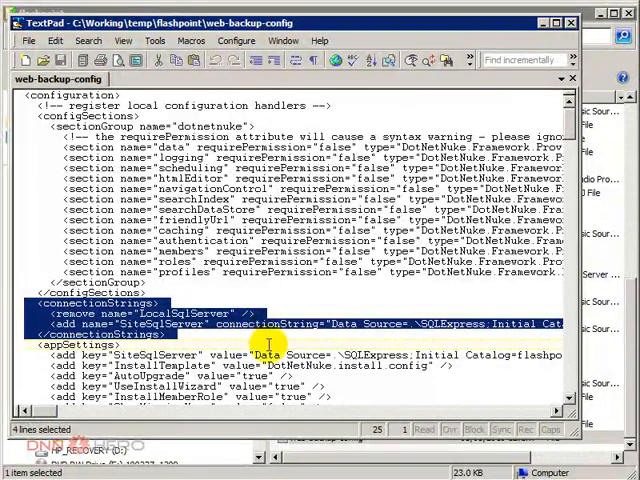
pyautogui.hotkey('alt', 'Tab')
pyautogui.hotkey('alt', 'Tab')
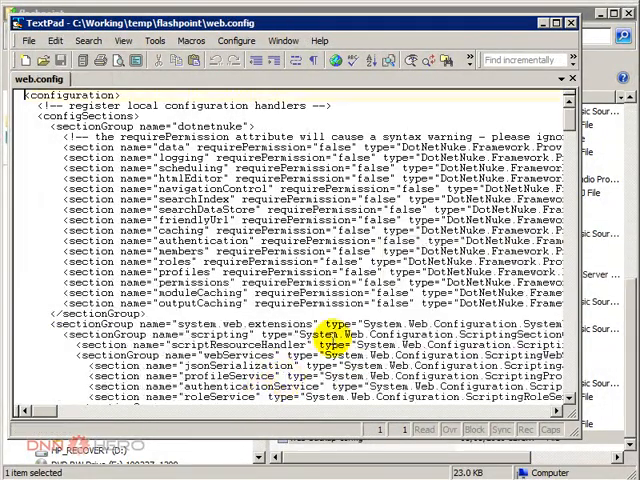
pyautogui.scroll(-5, 348, 370)
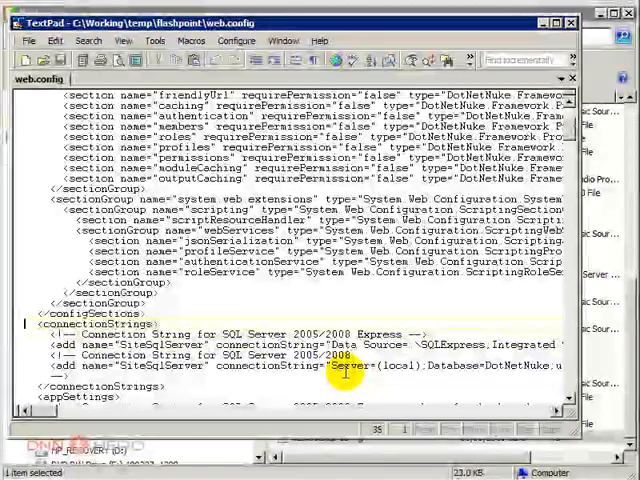
pyautogui.hotkey('shift', 'Down')
pyautogui.hotkey('shift', 'Down')
pyautogui.hotkey('shift', 'Down')
pyautogui.hotkey('ctrl', 'v')
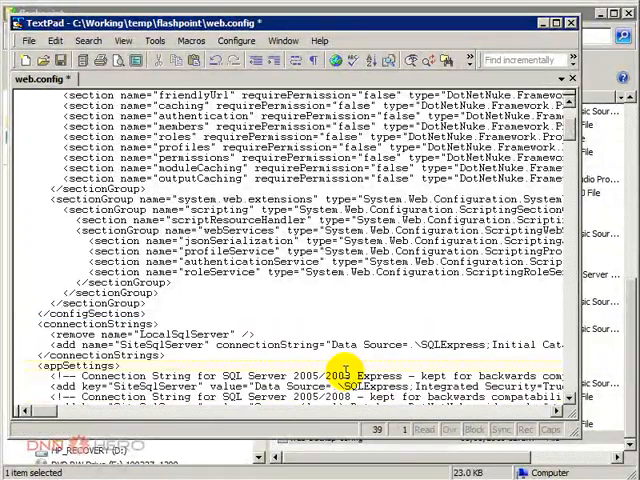
# Replace the new SiteSqlServer appSetting with the old site's SiteSqlServer setting.
pyautogui.hotkey('alt', 'Tab')
pyautogui.press('Down')
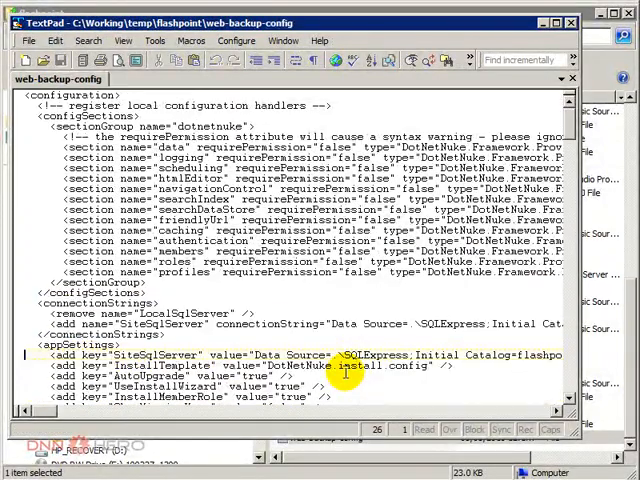
pyautogui.hotkey('shift', 'Down')
pyautogui.hotkey('ctrl', 'Tab')
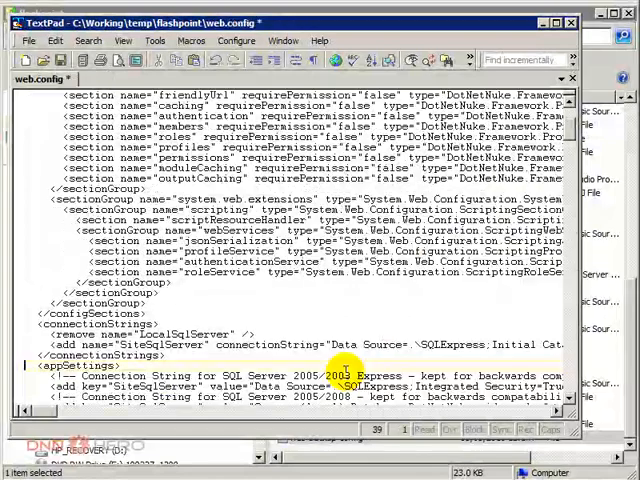
pyautogui.hotkey('shift', 'Down')
pyautogui.hotkey('shift', 'Down')
pyautogui.hotkey('shift', 'Down')
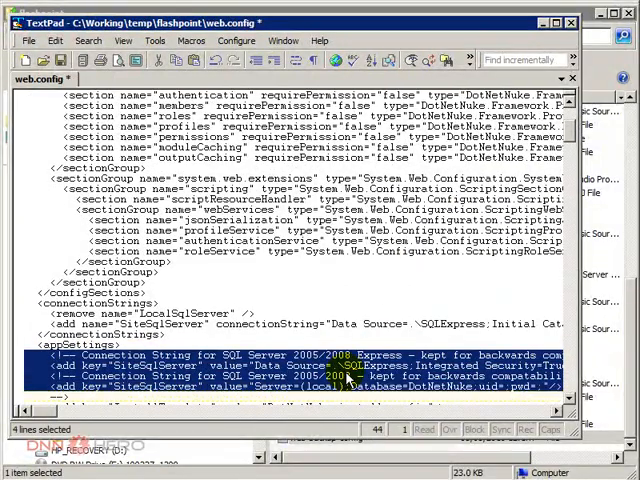
pyautogui.hotkey('shift', 'Down')
pyautogui.hotkey('ctrl', 'v')
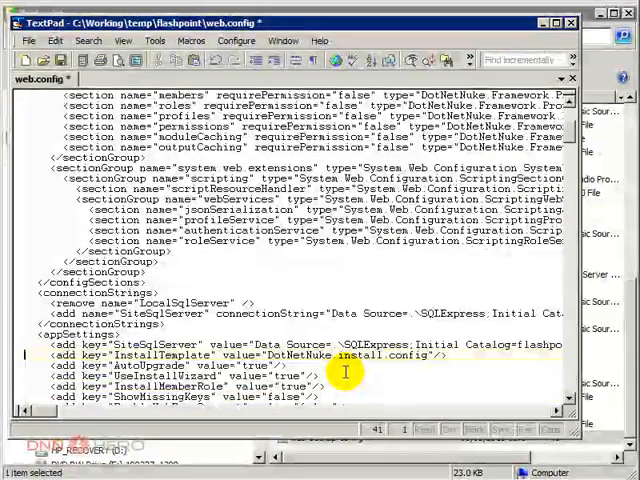
# Replace the new machineKey line with the old site's machineKey and save web.config.
pyautogui.hotkey('ctrl', 'Tab')
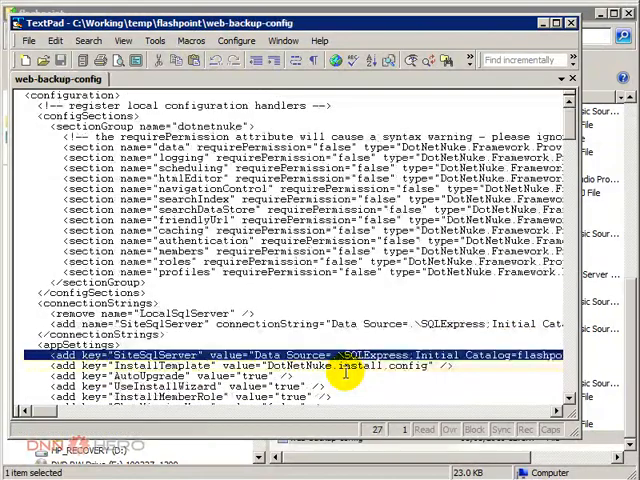
pyautogui.scroll(-10, 344, 372)
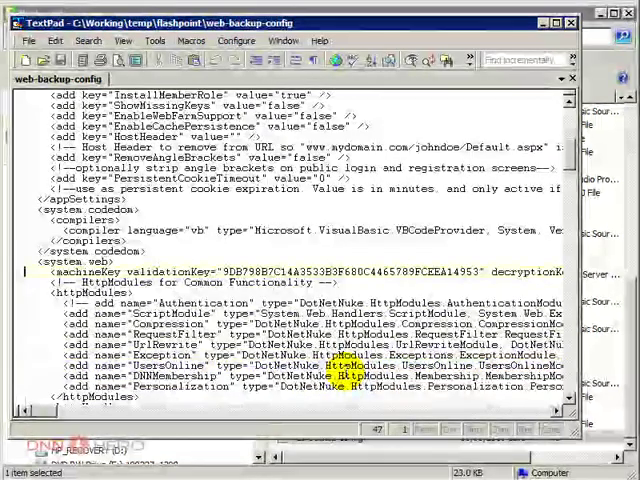
pyautogui.tripleClick(60, 272)
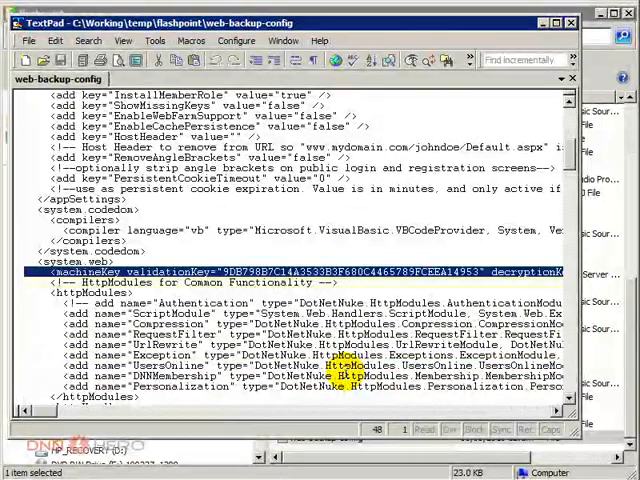
pyautogui.hotkey('alt', 'Tab')
pyautogui.scroll(-5, 344, 372)
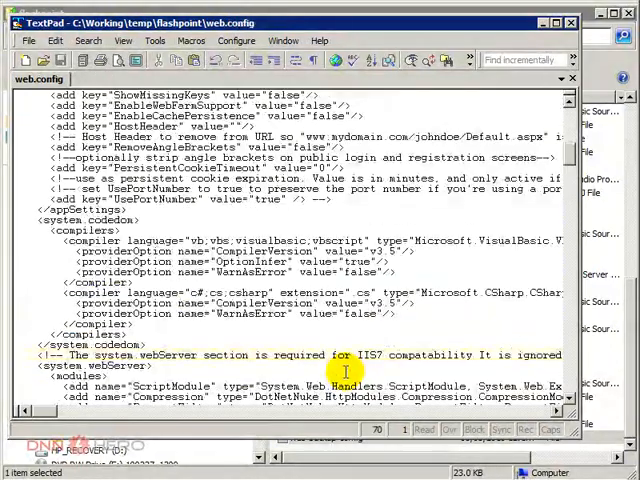
pyautogui.press('Down')
pyautogui.press('Down')
pyautogui.press('Down')
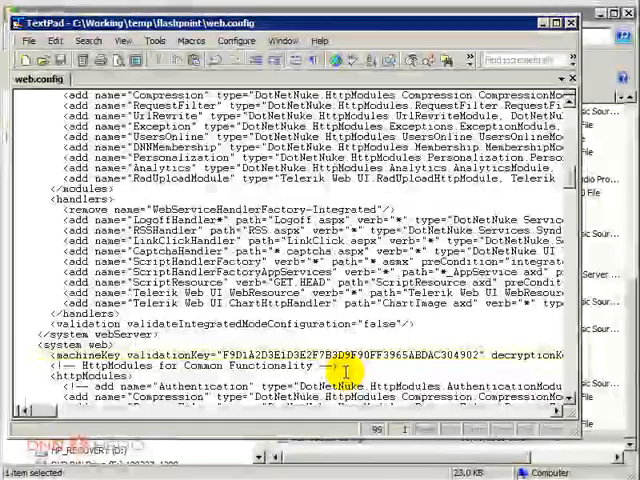
pyautogui.hotkey('shift', 'Down')
pyautogui.hotkey('ctrl', 'v')
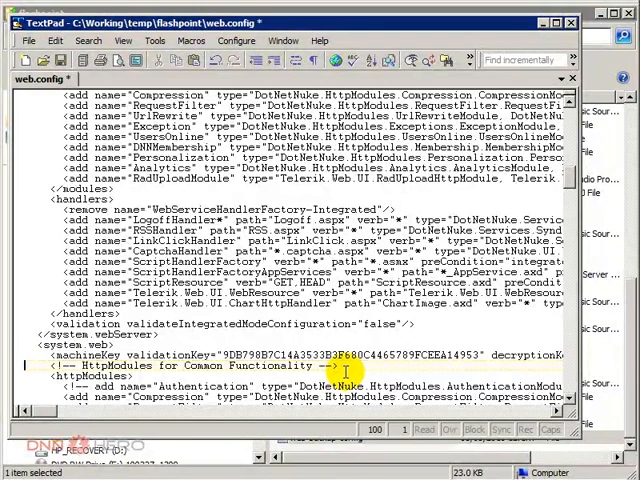
pyautogui.hotkey('ctrl', 's')
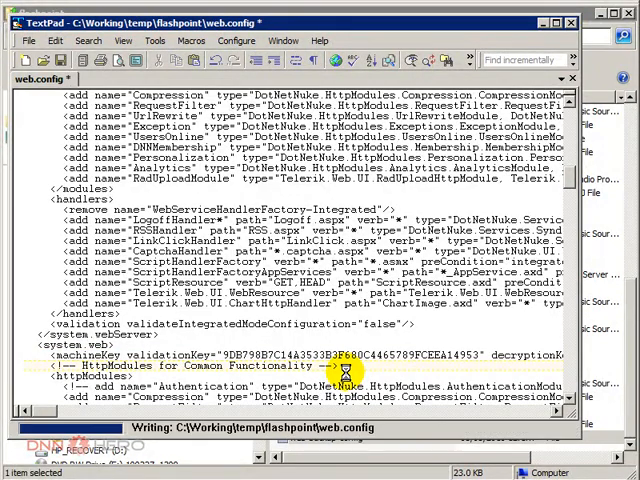
# Close TextPad, return to Firefox and close the live flashpointbelize.com Host Settings tab.
pyautogui.click(561, 14)
pyautogui.click(561, 14)
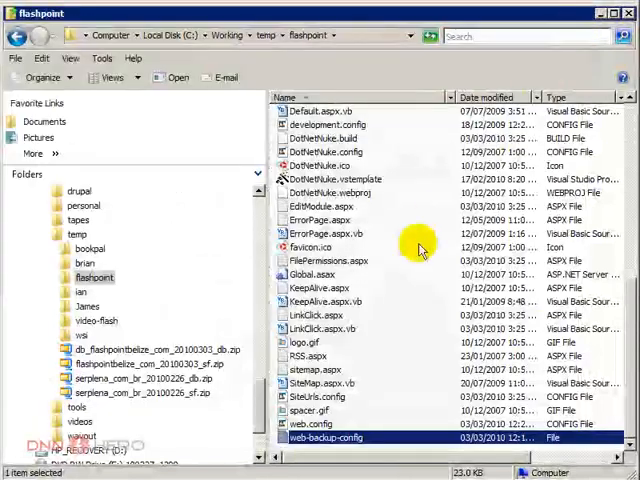
pyautogui.hotkey('alt', 'Tab')
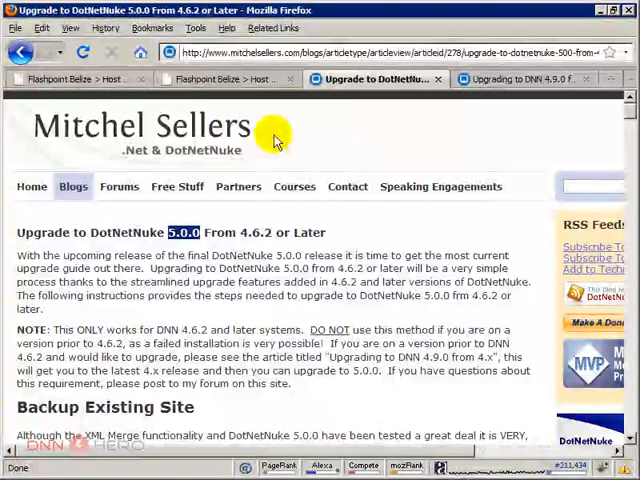
pyautogui.click(220, 80)
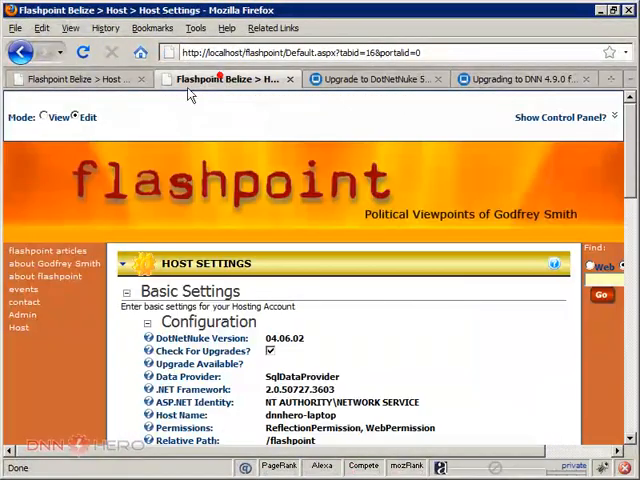
pyautogui.click(110, 79)
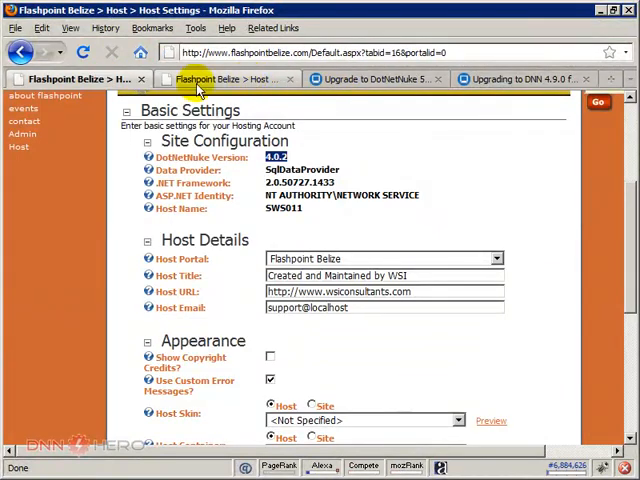
pyautogui.click(141, 79)
pyautogui.click(247, 53)
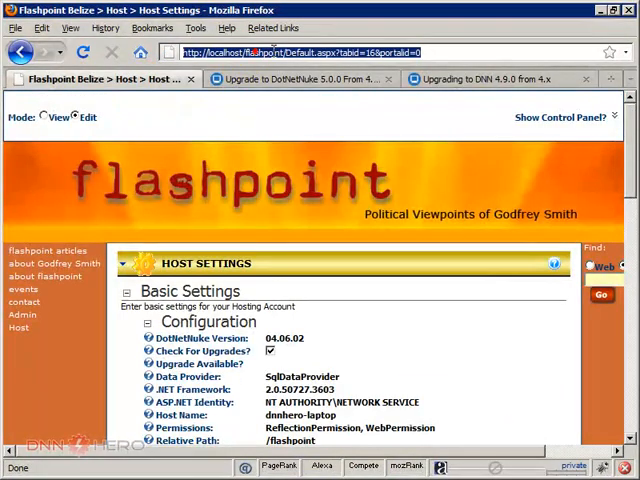
pyautogui.click(289, 53)
pyautogui.moveTo(289, 53); pyautogui.dragTo(422, 53)
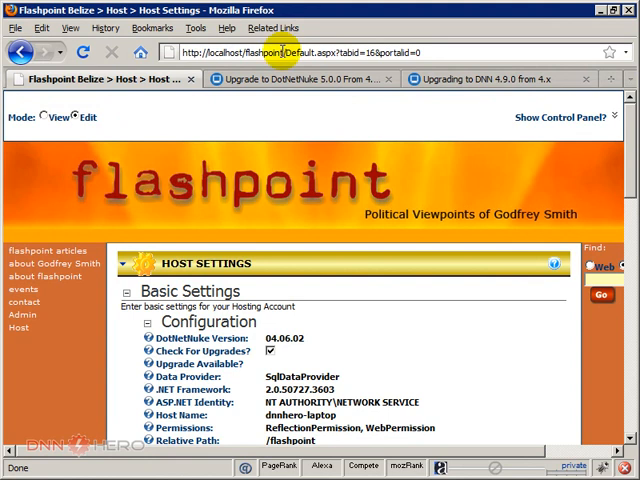
pyautogui.press('BackSpace')
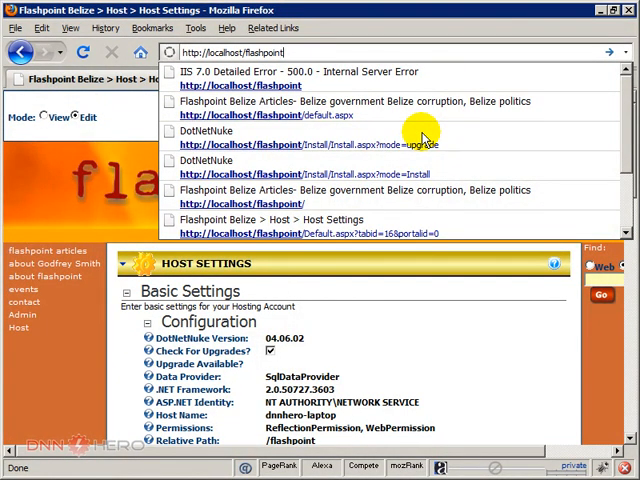
# Run Install.aspx?mode=upgrade to Upgrade Complete, then access the upgraded portal home page.
pyautogui.click(422, 138)
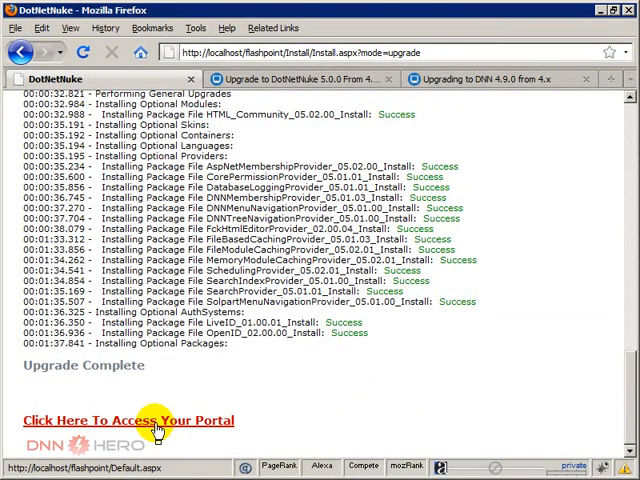
pyautogui.click(158, 427)
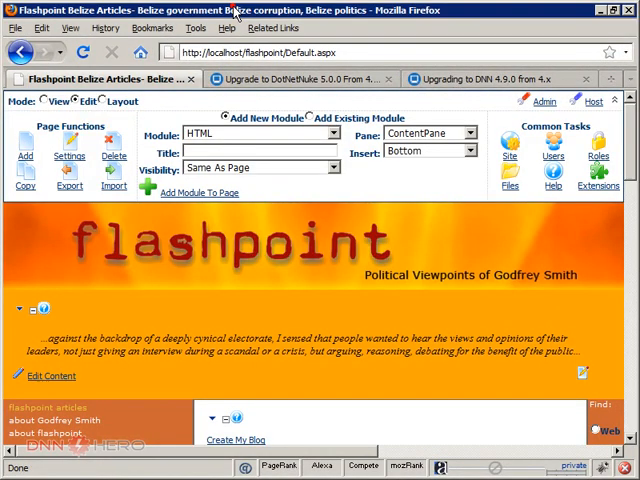
pyautogui.scroll(-2, 430, 368)
pyautogui.scroll(-2, 430, 368)
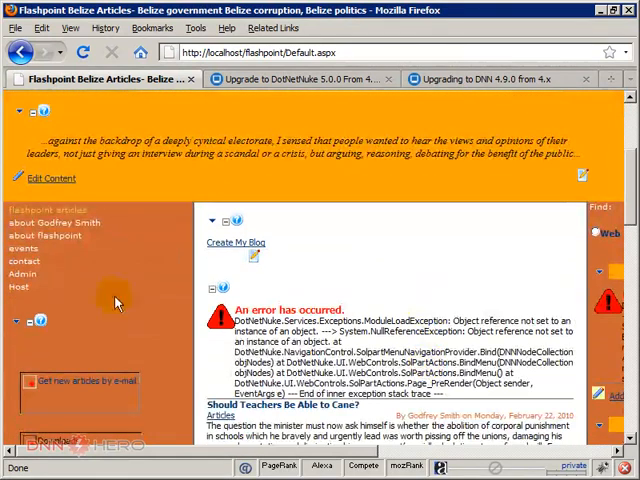
pyautogui.moveTo(19, 286)
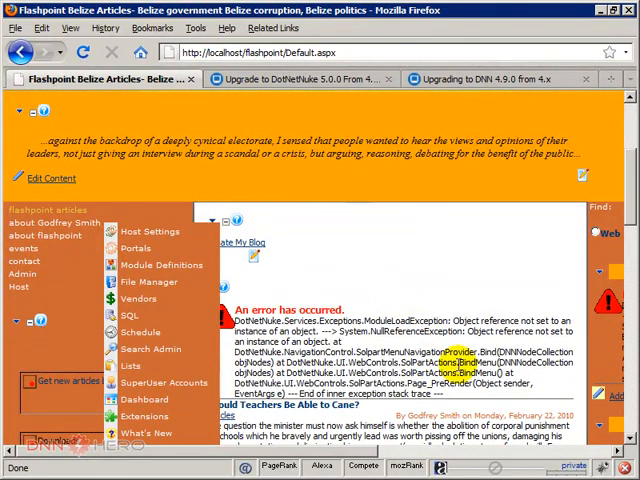
# Navigate via the Host menu to Host Settings, showing DotNetNuke version 05.02.03 (74).
pyautogui.click(458, 356)
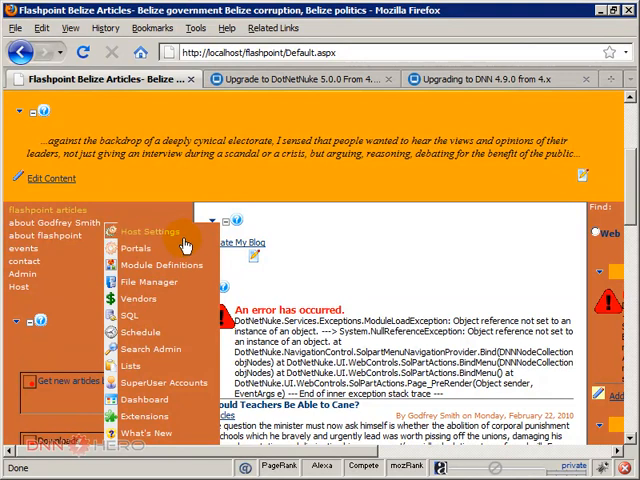
pyautogui.click(355, 372)
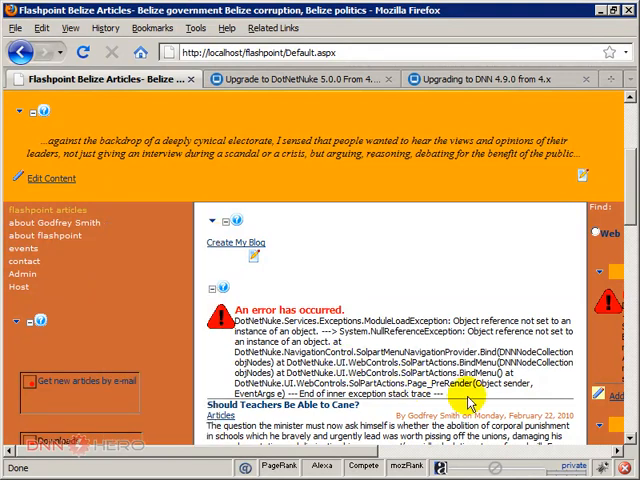
pyautogui.scroll(-3, 470, 402)
pyautogui.scroll(5, 470, 402)
pyautogui.scroll(-1, 470, 395)
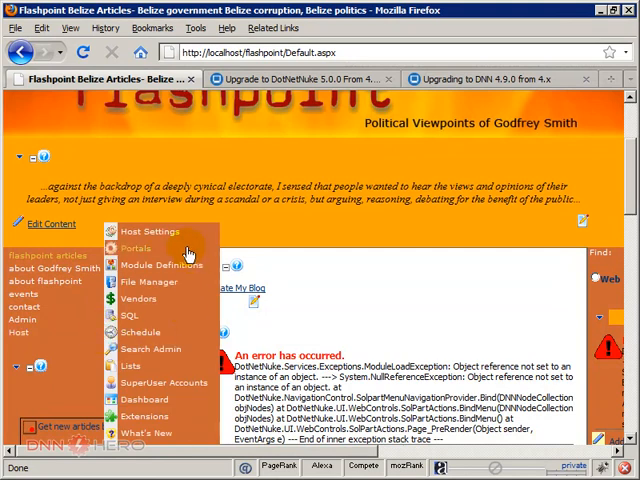
pyautogui.click(175, 231)
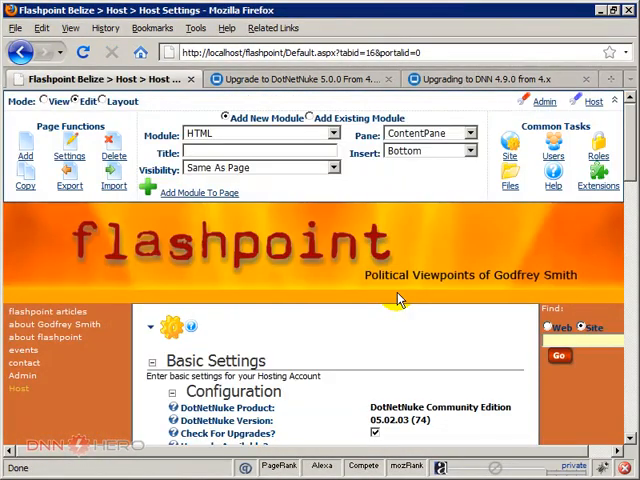
pyautogui.scroll(-2, 400, 298)
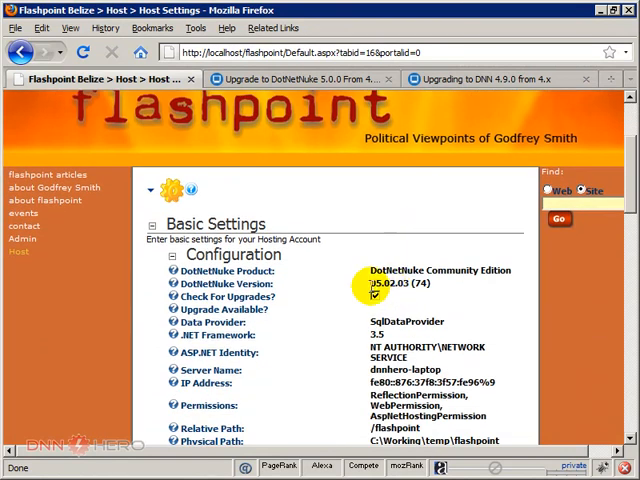
pyautogui.moveTo(370, 283); pyautogui.dragTo(415, 294)
pyautogui.scroll(-5, 435, 342)
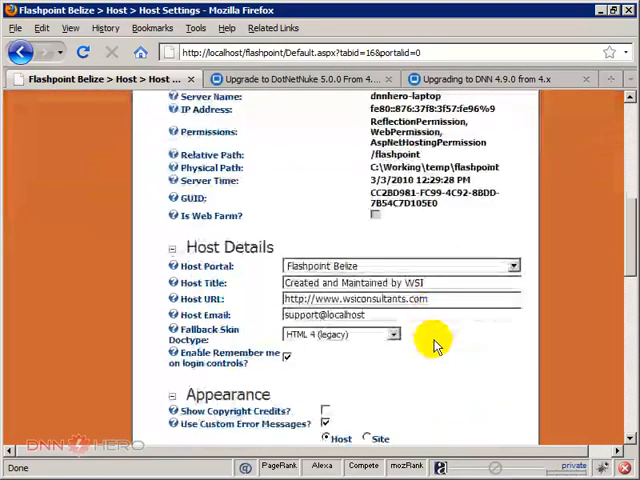
pyautogui.scroll(5, 435, 342)
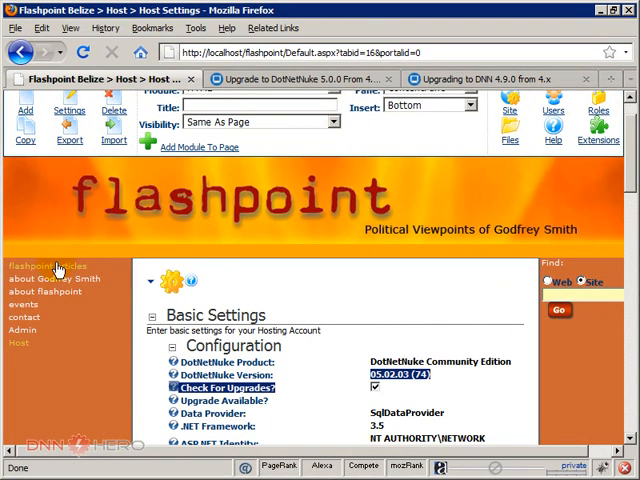
# Go to the flashpoint articles page from the left navigation.
pyautogui.click(57, 268)
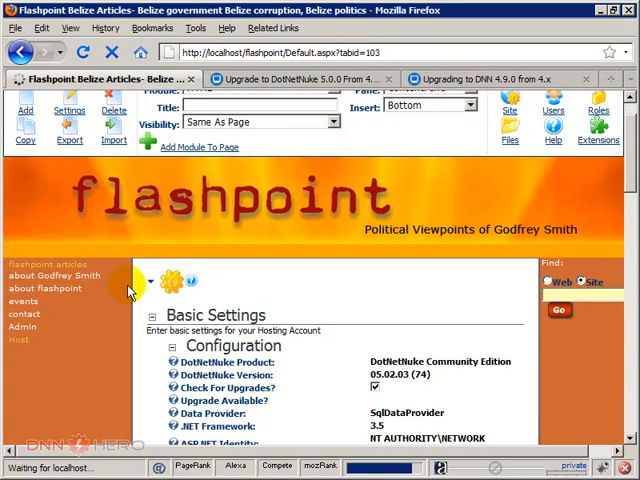
pyautogui.scroll(-5, 407, 350)
pyautogui.scroll(-1, 285, 341)
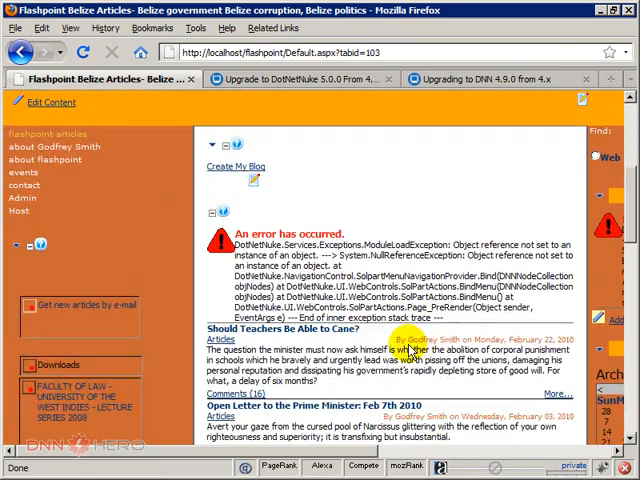
pyautogui.scroll(-8, 375, 285)
pyautogui.scroll(-6, 372, 290)
pyautogui.scroll(-2, 372, 293)
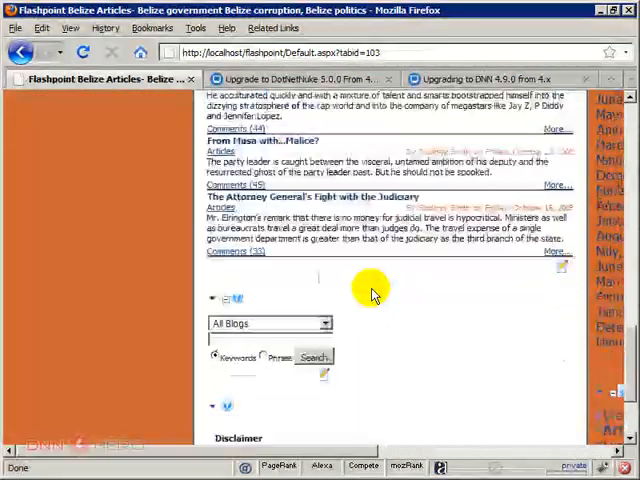
pyautogui.scroll(5, 372, 293)
pyautogui.scroll(6, 372, 293)
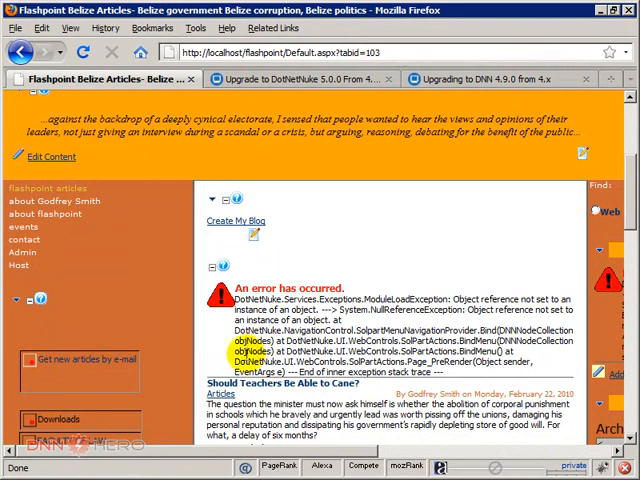
pyautogui.scroll(1, 345, 370)
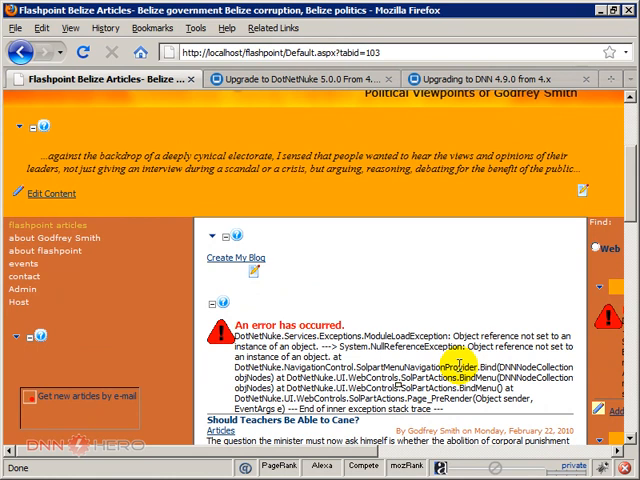
pyautogui.scroll(-3, 460, 368)
pyautogui.scroll(-3, 460, 368)
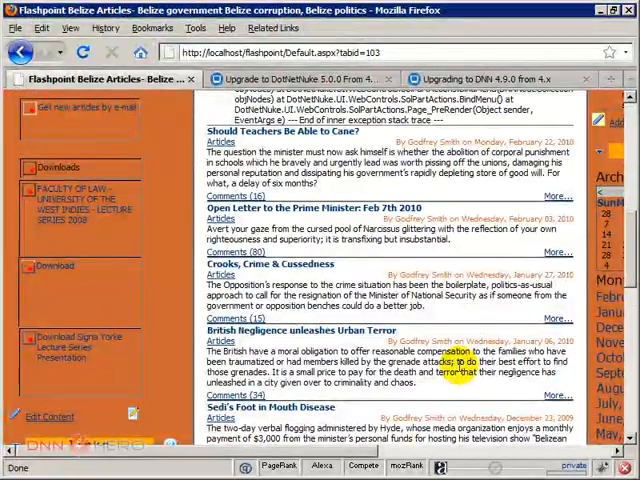
pyautogui.scroll(3, 460, 368)
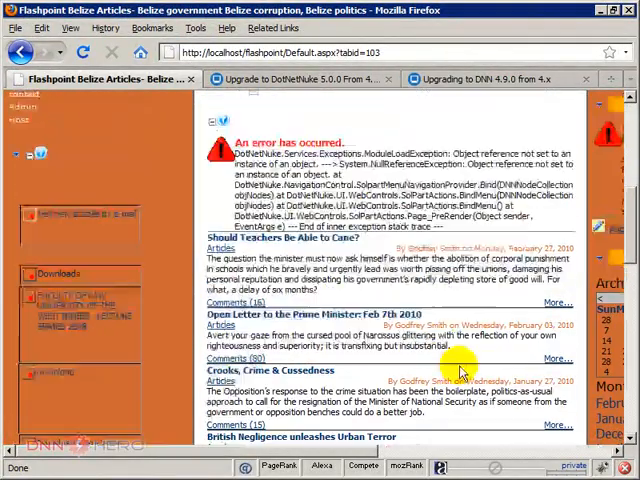
pyautogui.scroll(5, 460, 372)
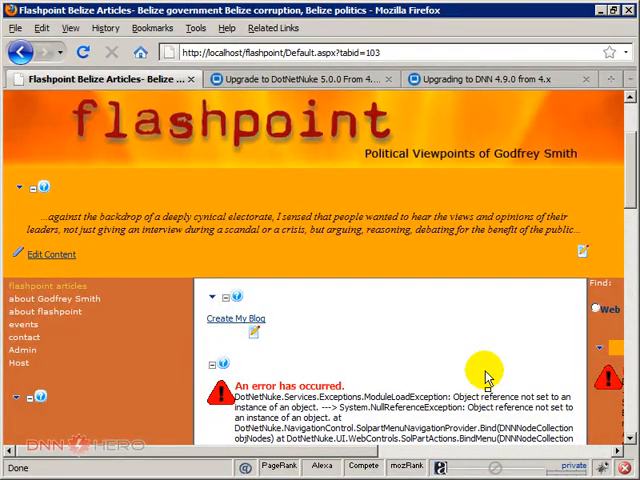
pyautogui.moveTo(357, 455)
pyautogui.mouseDown()
pyautogui.moveTo(495, 468)
pyautogui.moveTo(600, 468)
pyautogui.mouseUp()
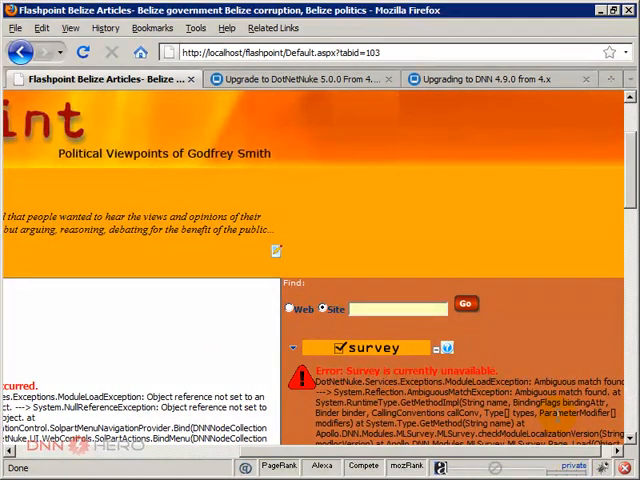
pyautogui.scroll(-3, 560, 432)
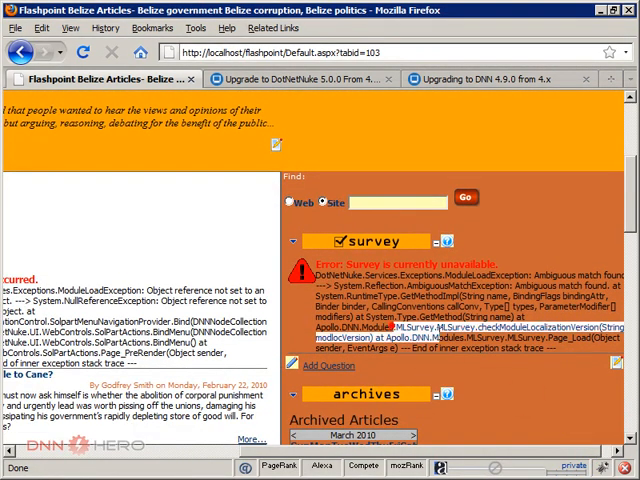
pyautogui.moveTo(287, 455); pyautogui.dragTo(147, 455)
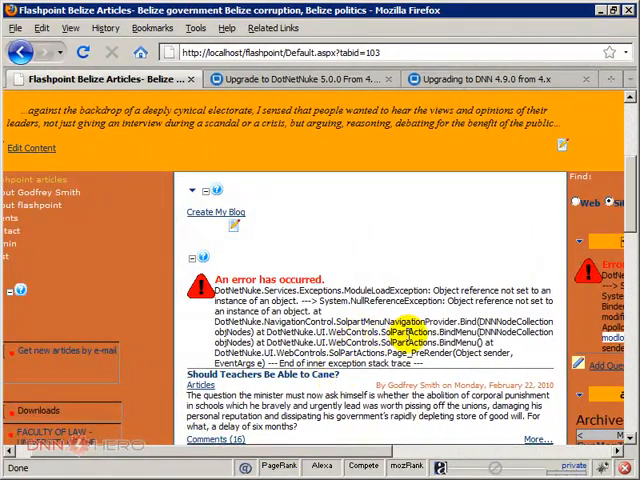
pyautogui.click(10, 450)
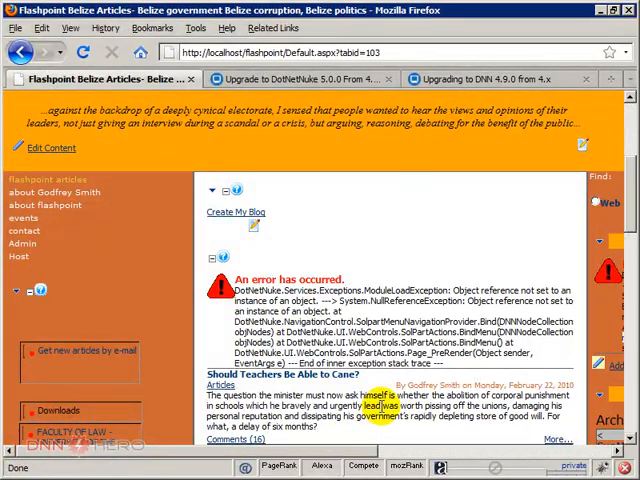